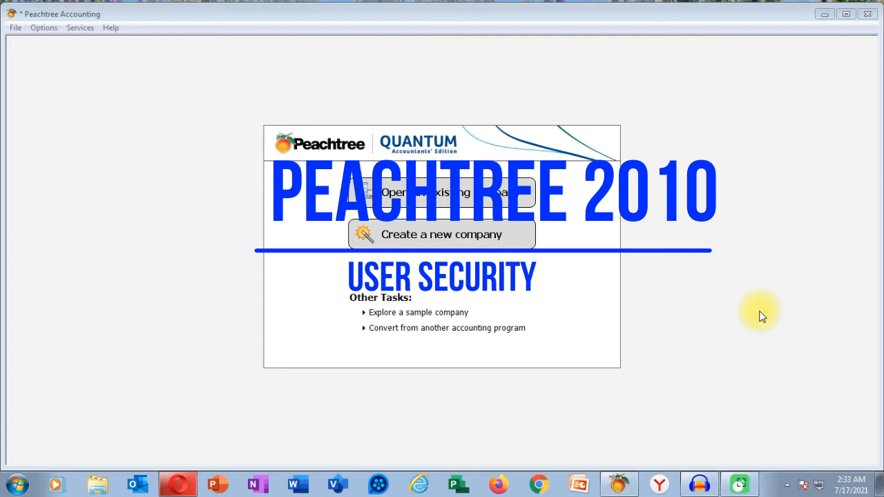
# Step: Reopen the Jupiter Manufacturing company from the previous companies list
pyautogui.click(16, 28)
pyautogui.moveTo(153, 58)
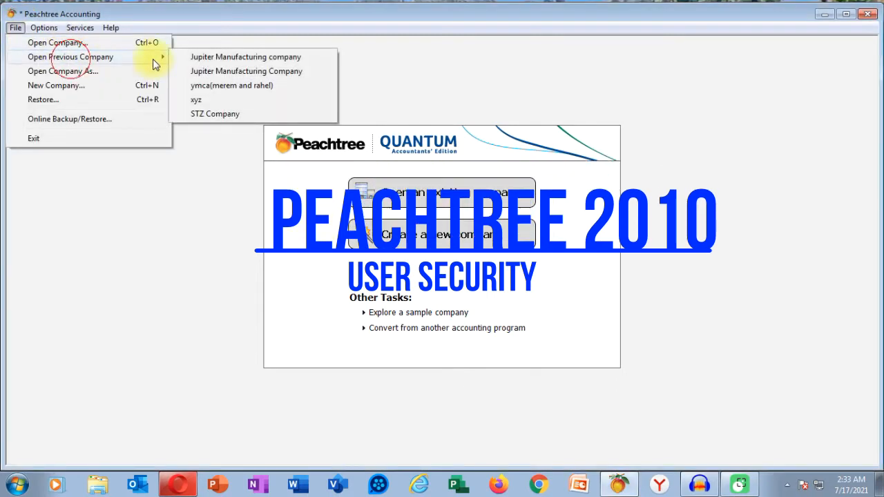
pyautogui.click(240, 59)
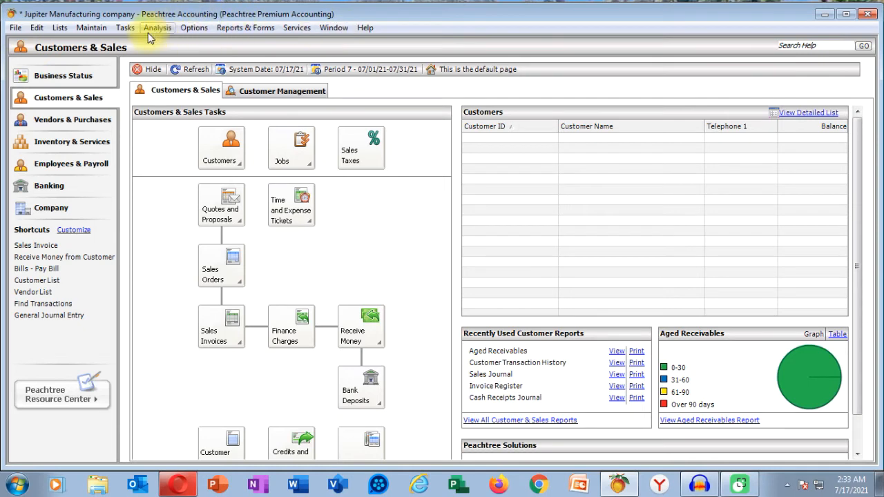
# Step: Open the User Security setup from Maintain > Users > Set Up Security
pyautogui.click(96, 29)
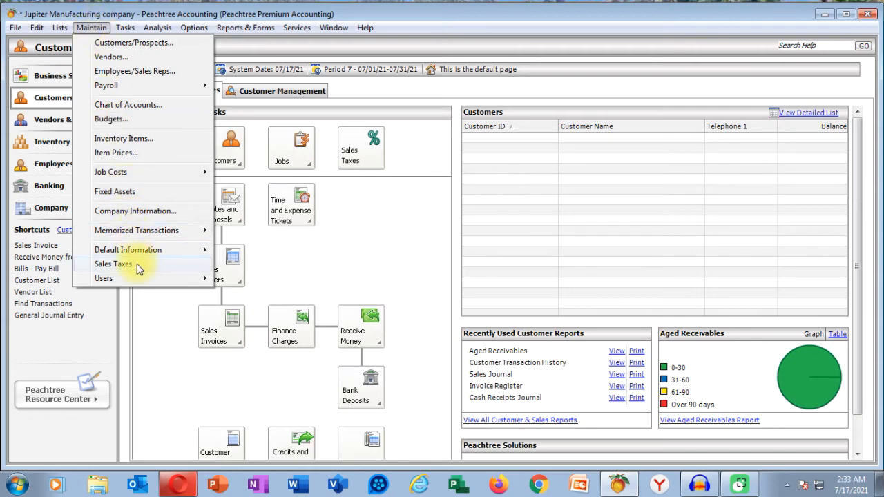
pyautogui.moveTo(130, 285)
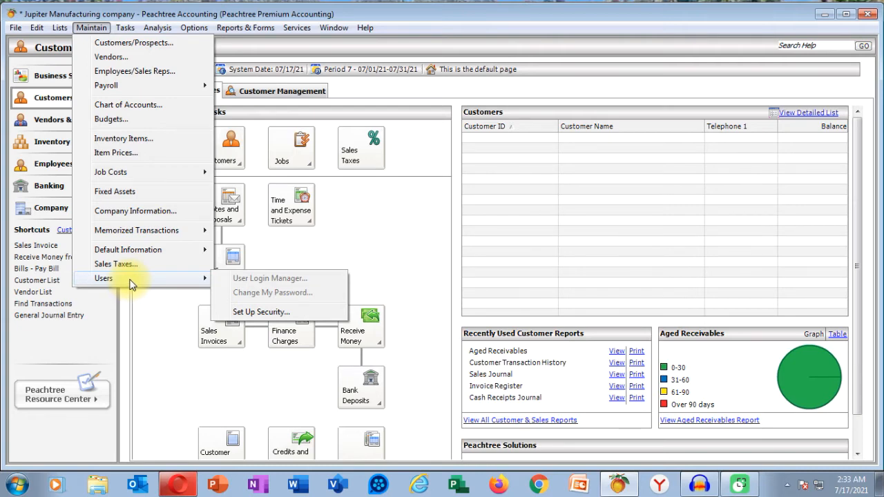
pyautogui.click(268, 314)
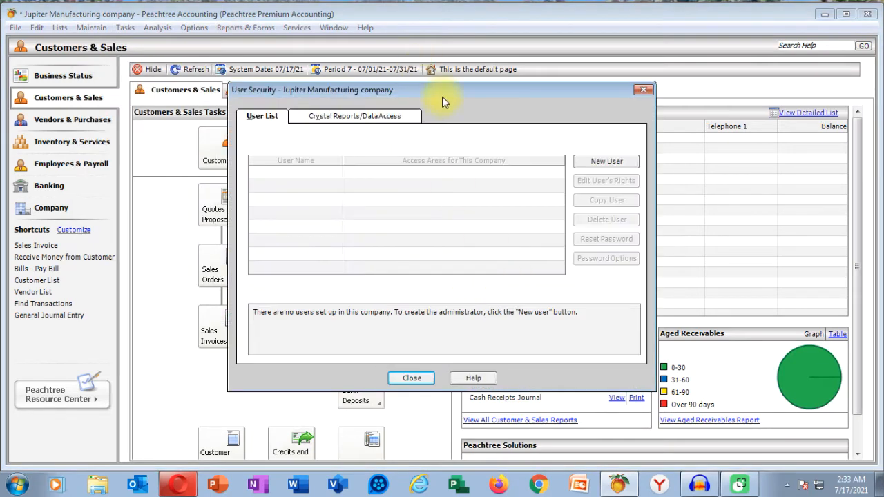
# Step: Create a new administrator user under the administrator's name with a password, and save it
pyautogui.moveTo(441, 97); pyautogui.dragTo(458, 122)
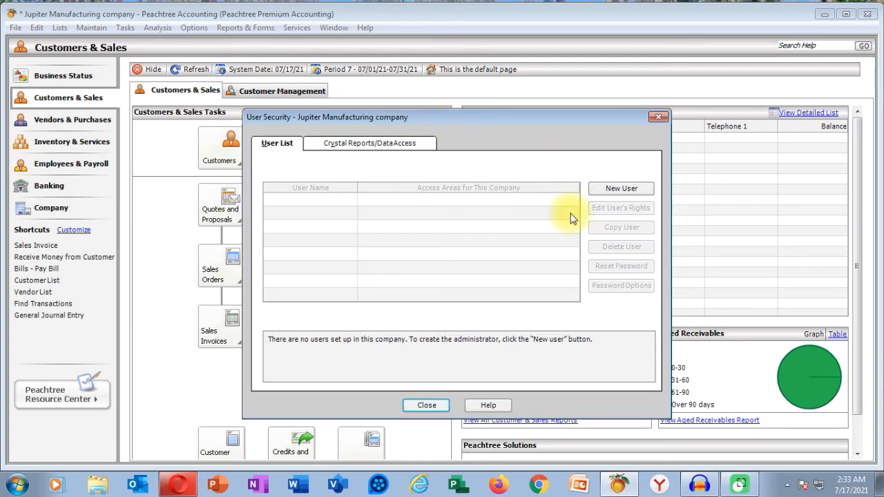
pyautogui.click(619, 194)
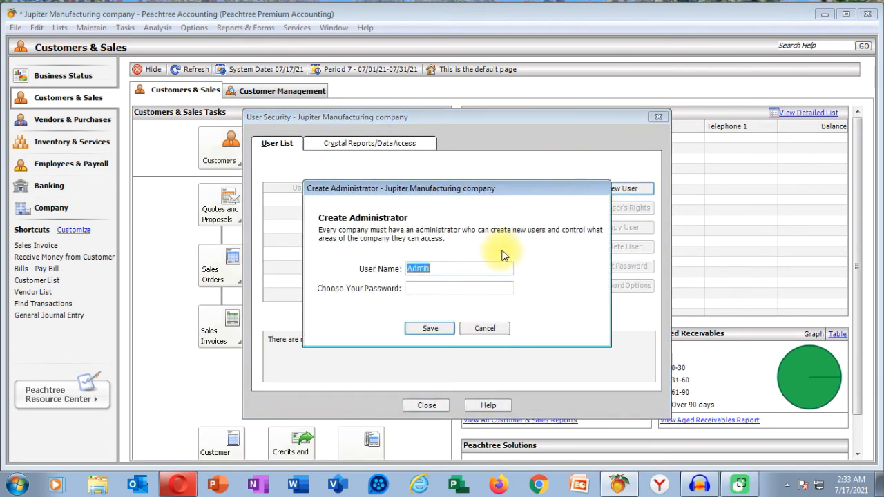
pyautogui.moveTo(517, 185); pyautogui.dragTo(530, 158)
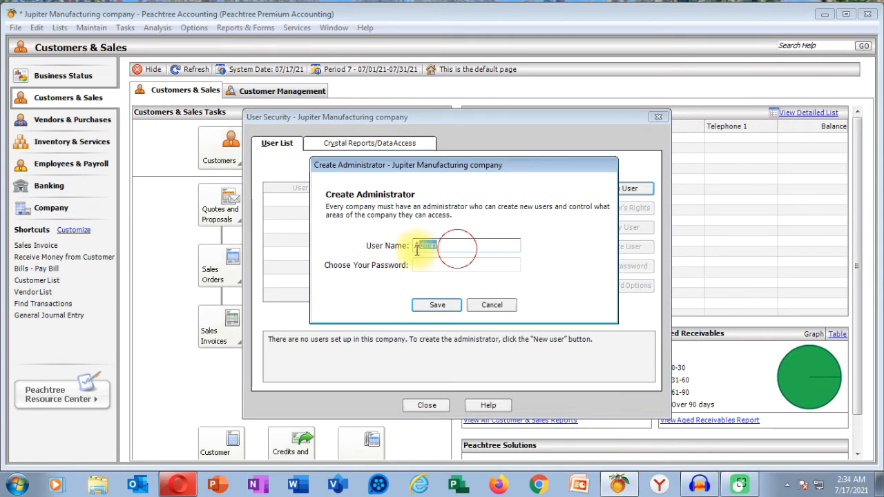
pyautogui.press('BackSpace')
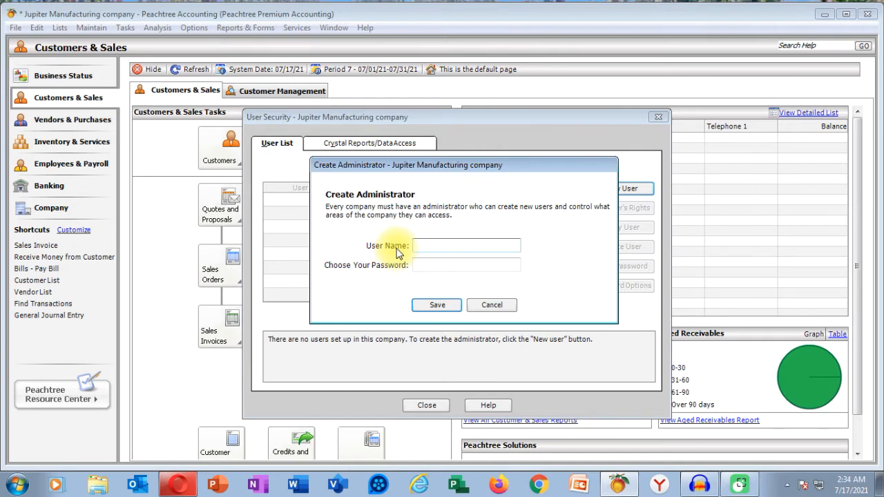
pyautogui.write('Addisu')
pyautogui.click(444, 268)
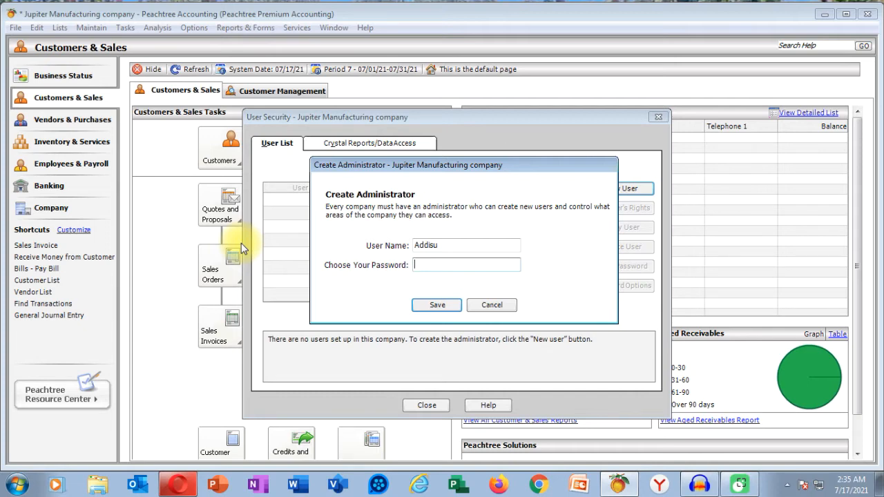
pyautogui.write('*******')
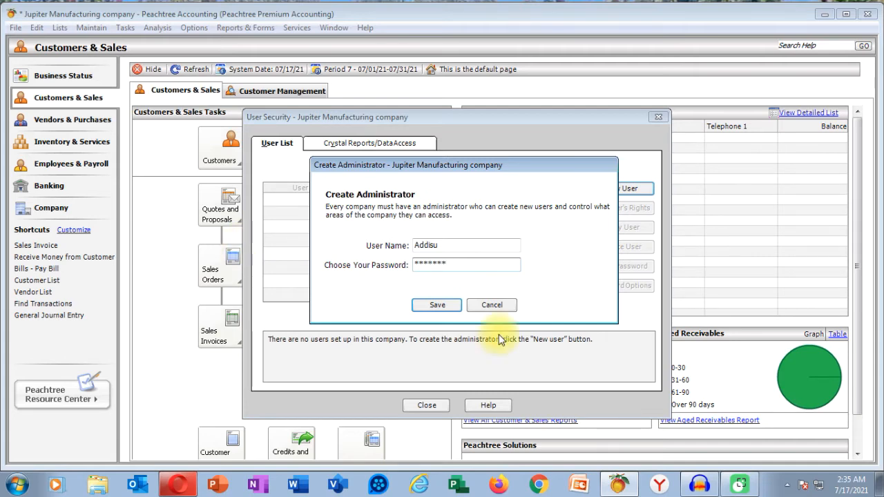
pyautogui.click(438, 304)
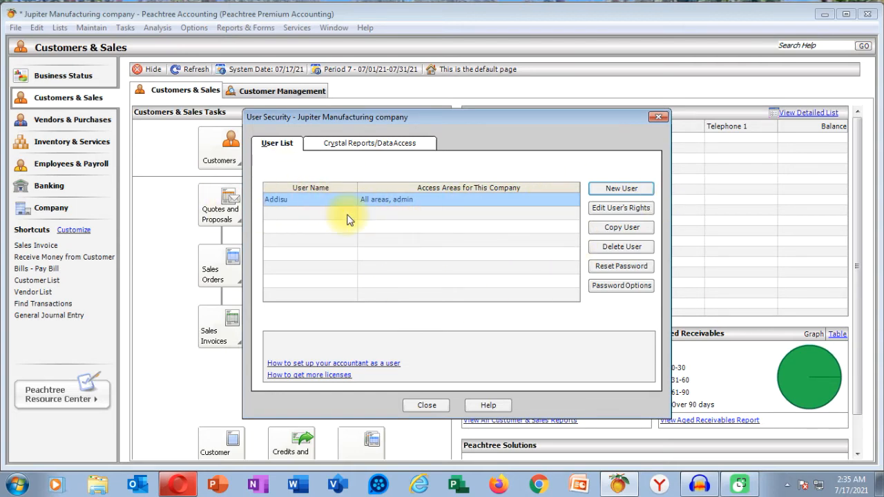
# Step: Close User Security and close the Jupiter Manufacturing company
pyautogui.click(658, 117)
pyautogui.click(15, 27)
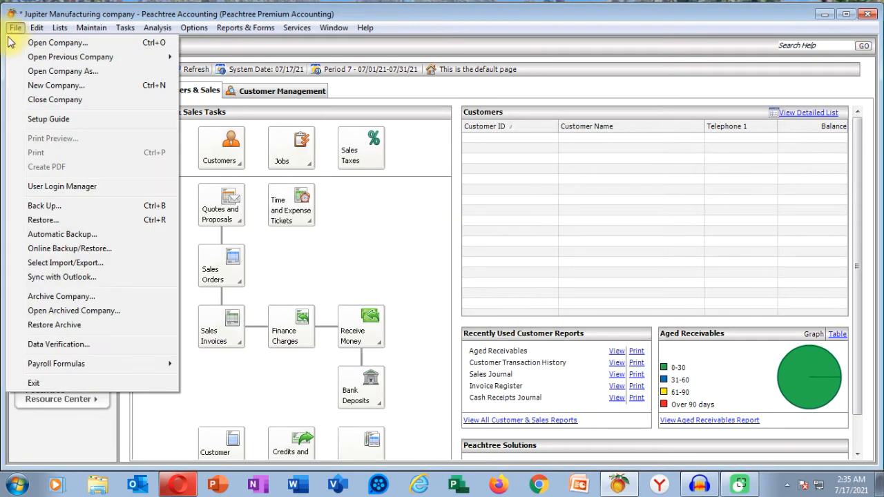
pyautogui.click(44, 100)
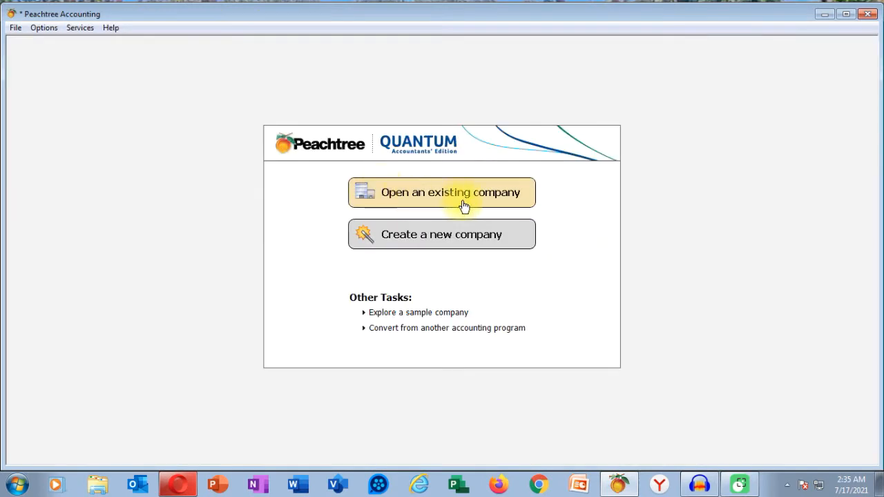
# Step: Reopen Jupiter Manufacturing and enter the administrator's login name and password
pyautogui.click(11, 28)
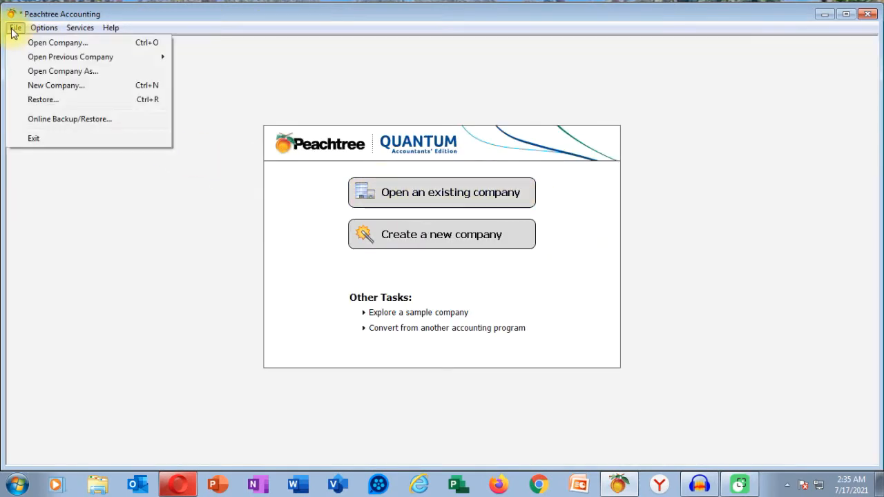
pyautogui.moveTo(60, 56)
pyautogui.click(227, 58)
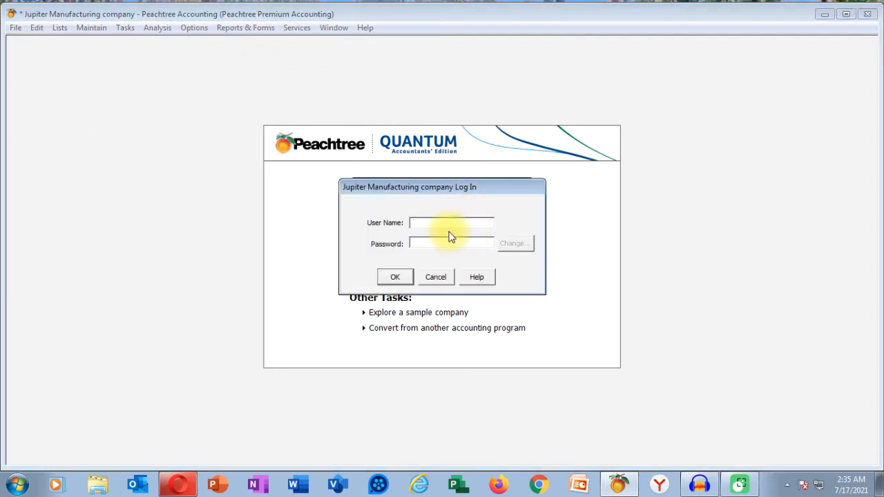
pyautogui.write('Addisu')
pyautogui.click(446, 242)
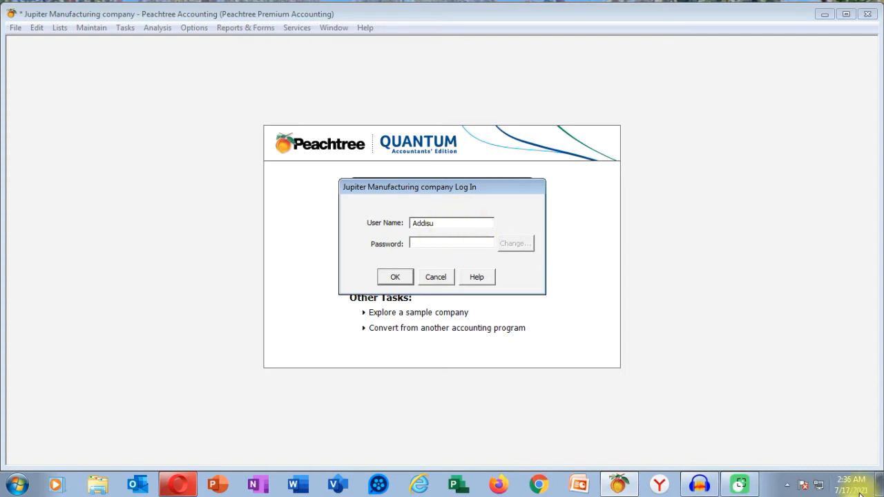
pyautogui.write('***')
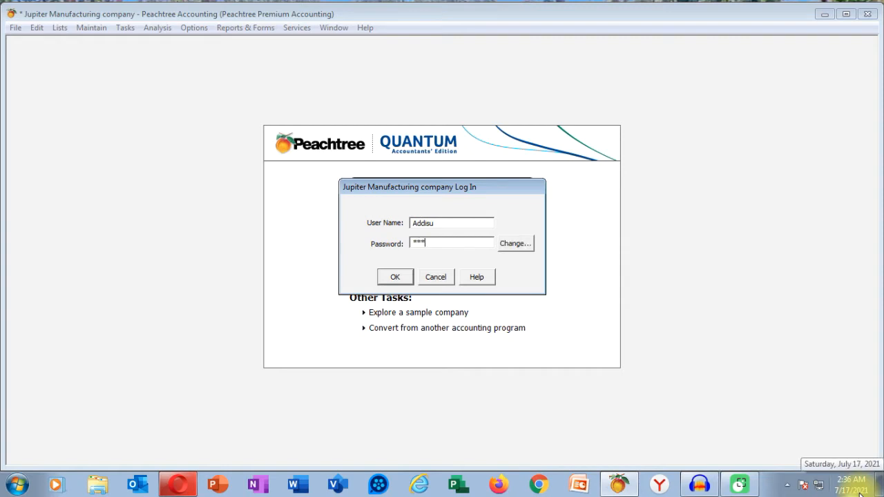
pyautogui.write('******')
pyautogui.press('BackSpace')
pyautogui.press('BackSpace')
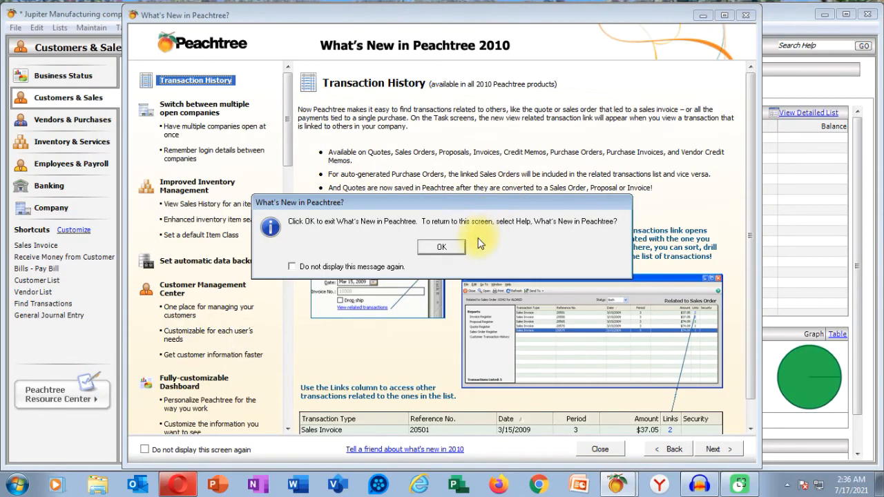
# Step: Dismiss the What's New notice after the administrator login
pyautogui.press('Return')
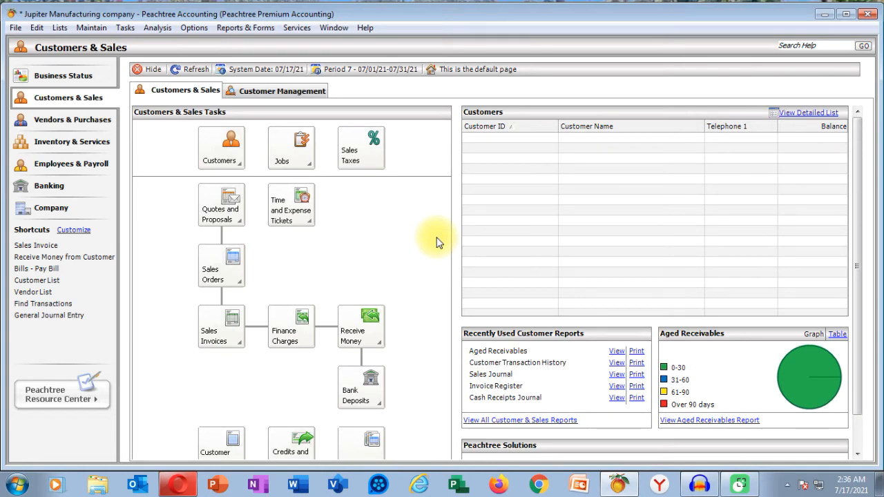
# Step: Reopen User Security from Maintain > Users and start a second new user
pyautogui.click(92, 27)
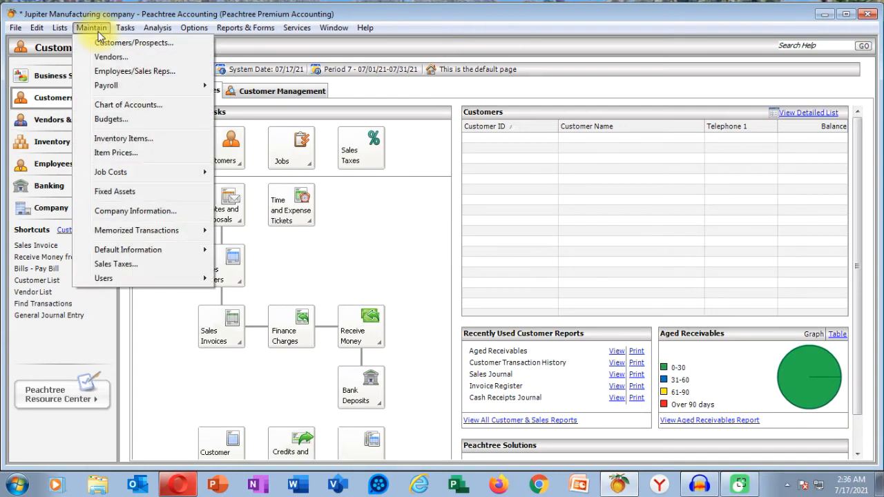
pyautogui.moveTo(130, 279)
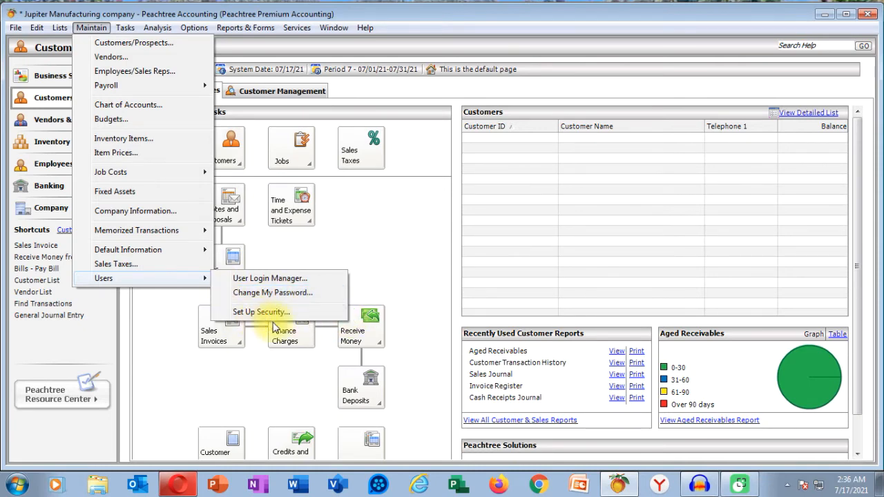
pyautogui.click(252, 315)
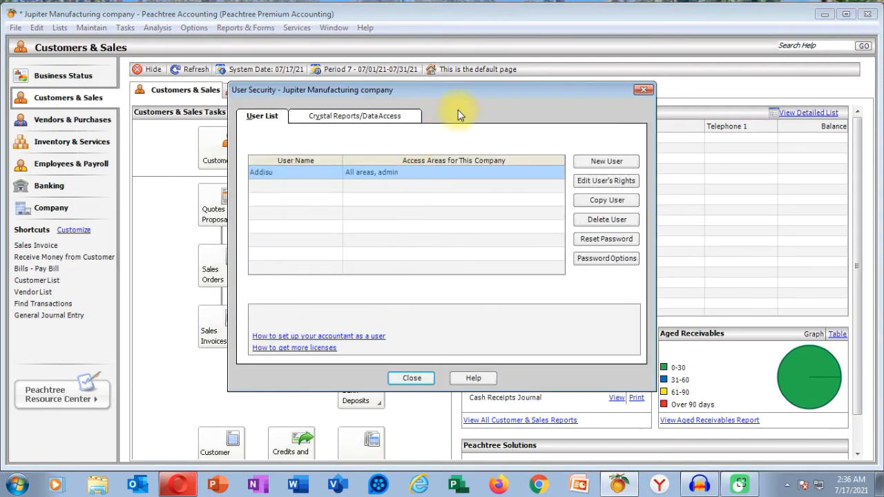
pyautogui.moveTo(457, 96); pyautogui.dragTo(455, 125)
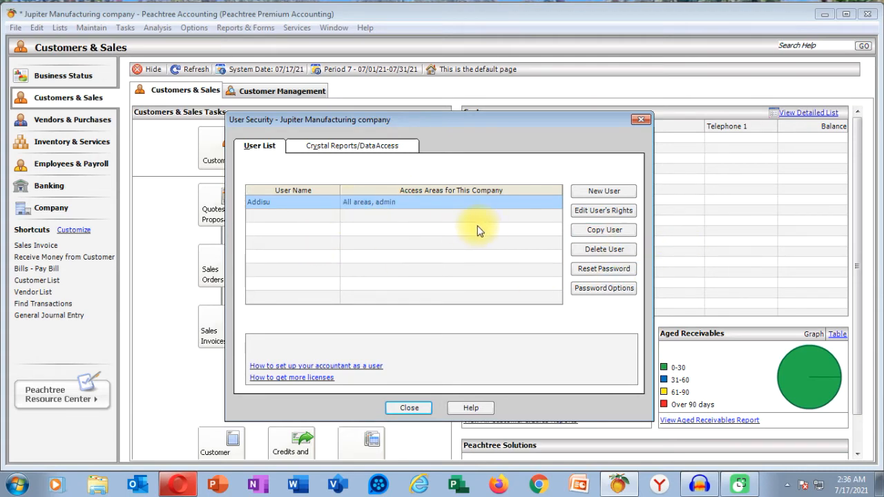
pyautogui.click(603, 193)
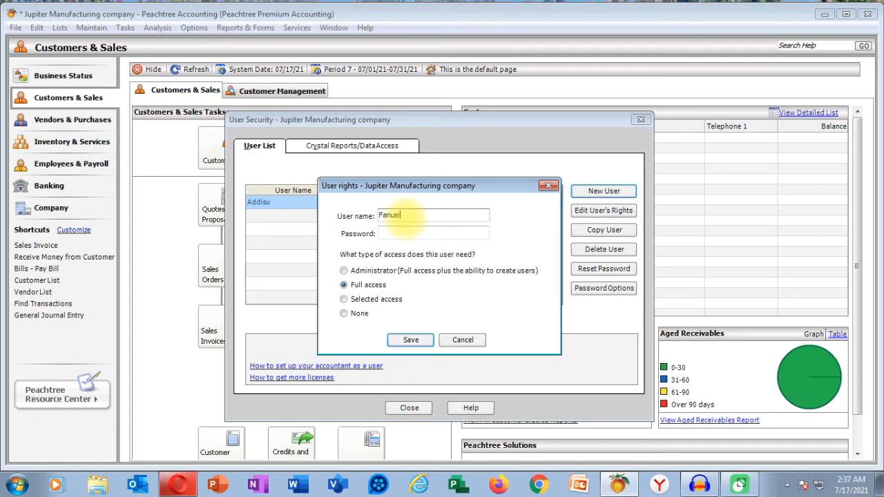
# Step: Set the second user's access to full access instead of administrator, then close User Security
pyautogui.click(404, 233)
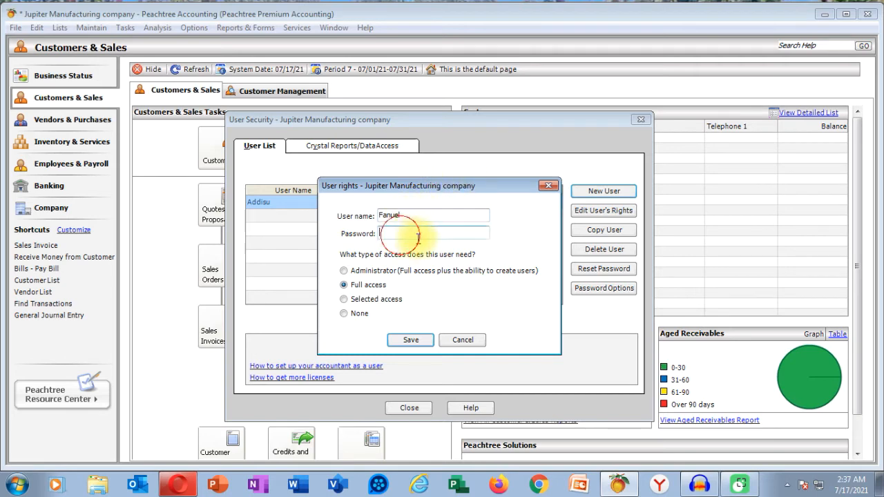
pyautogui.moveTo(483, 182); pyautogui.dragTo(484, 197)
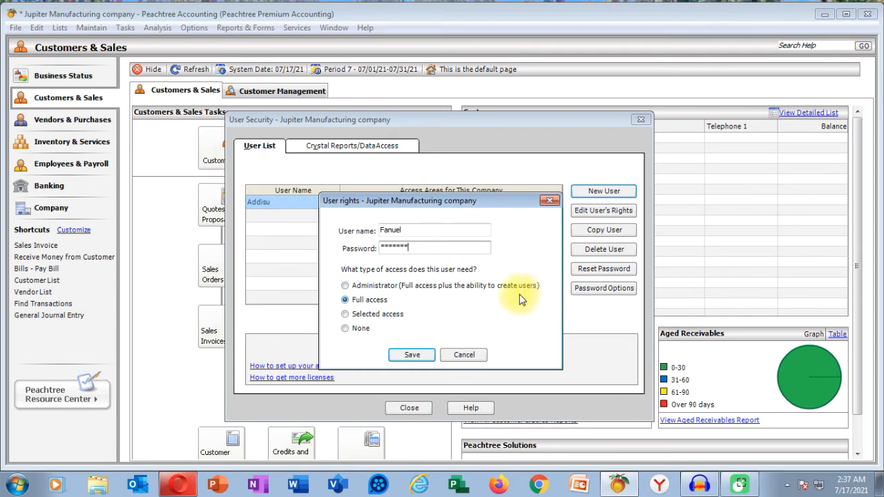
pyautogui.click(345, 285)
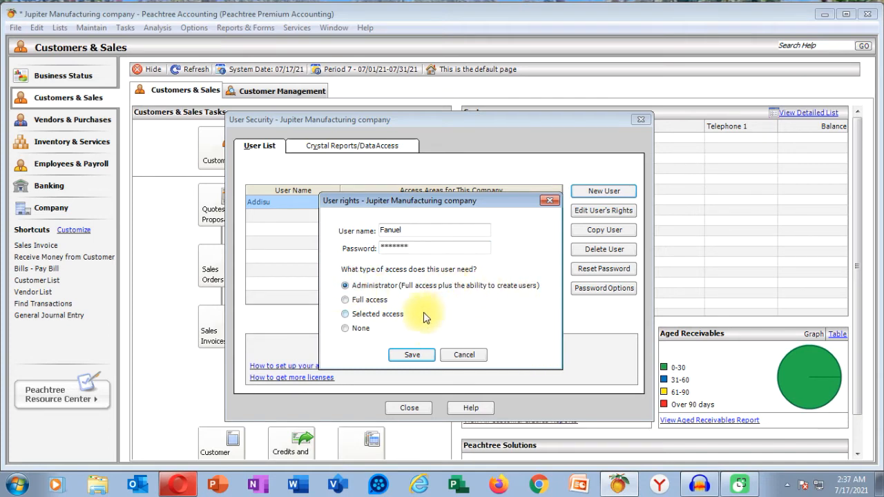
pyautogui.click(345, 300)
pyautogui.click(465, 355)
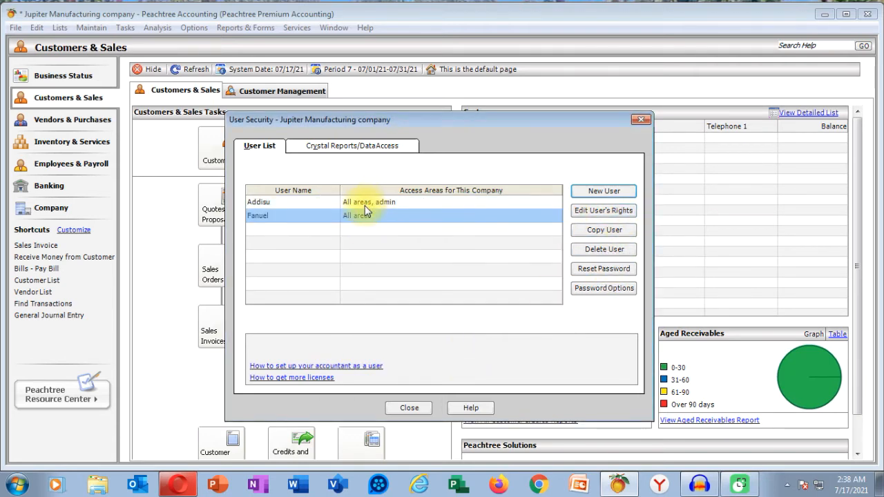
pyautogui.click(642, 121)
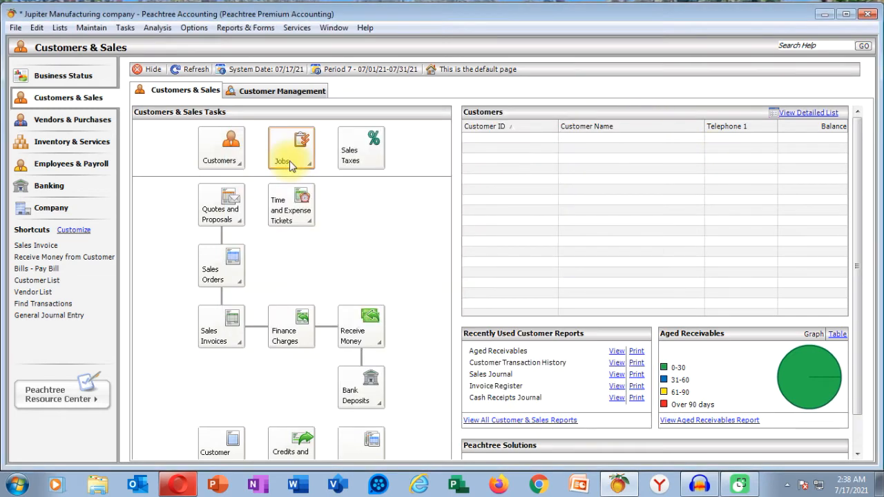
# Step: Close and reopen Jupiter Manufacturing, logging in with the second user's name and password
pyautogui.click(13, 28)
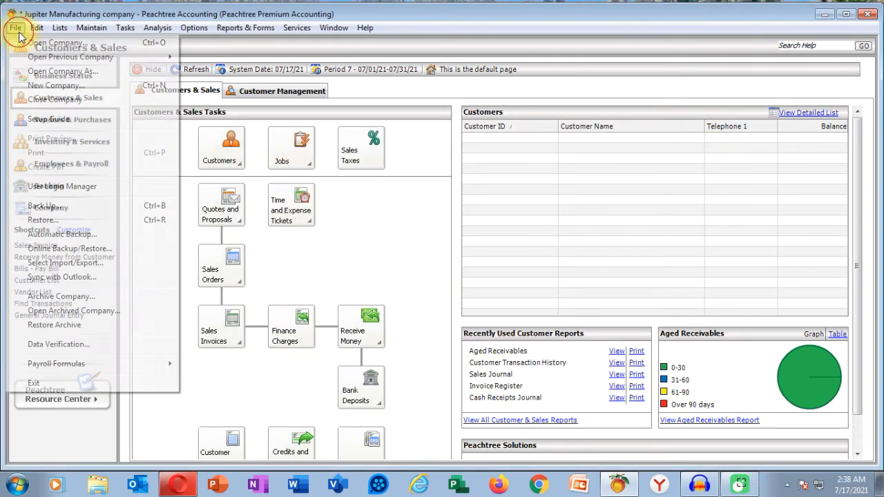
pyautogui.click(20, 100)
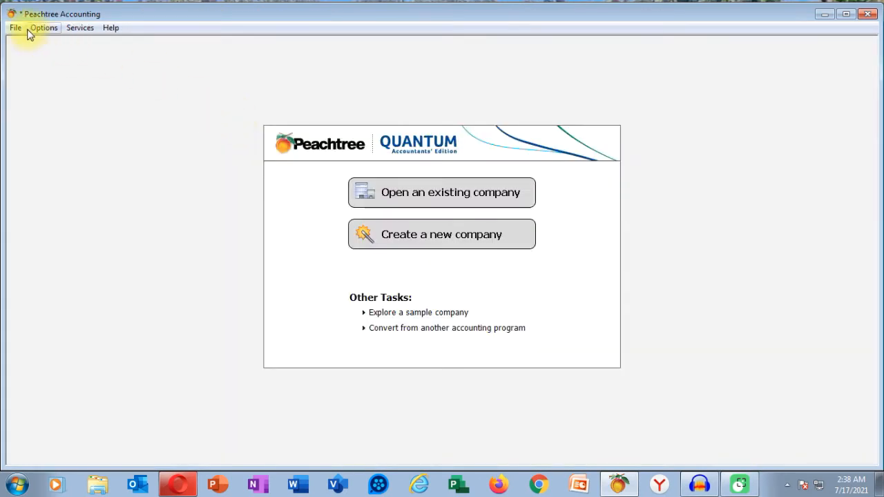
pyautogui.click(15, 28)
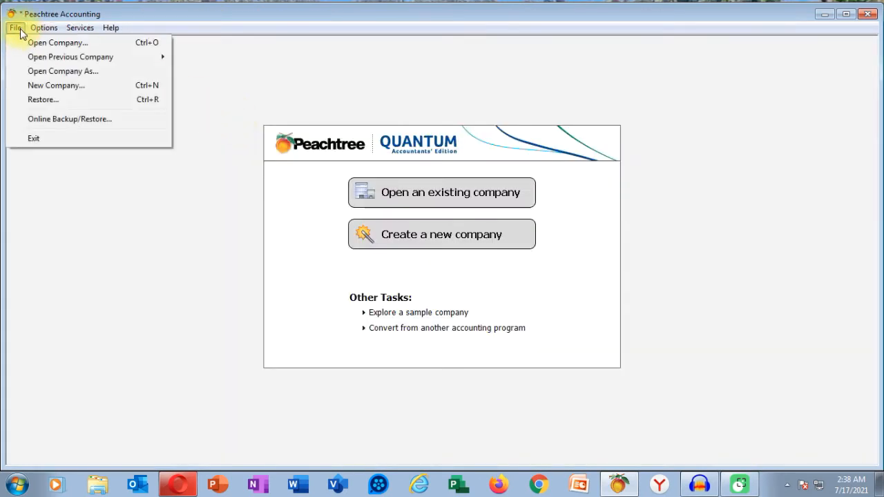
pyautogui.moveTo(21, 56)
pyautogui.click(227, 58)
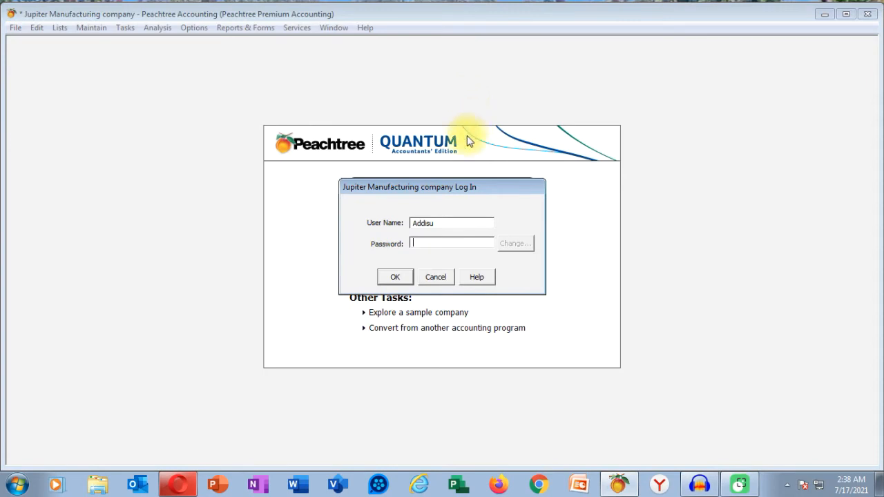
pyautogui.doubleClick(449, 223)
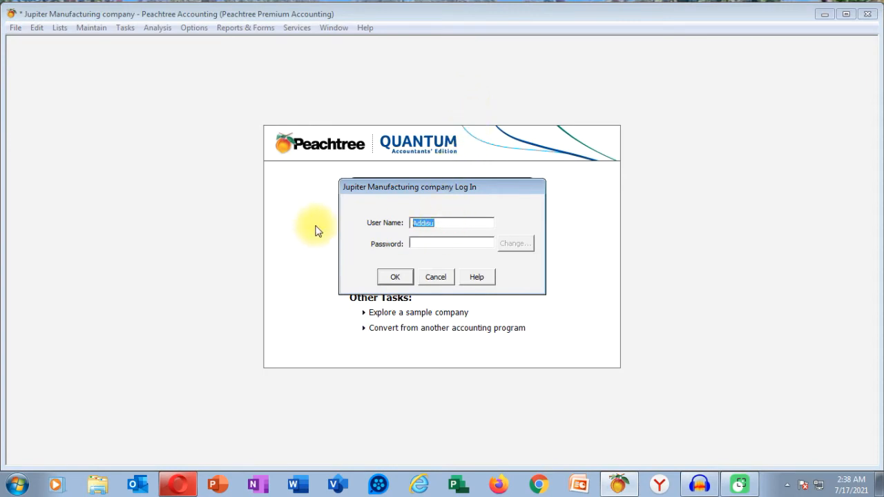
pyautogui.write('Fanuel')
pyautogui.click(414, 243)
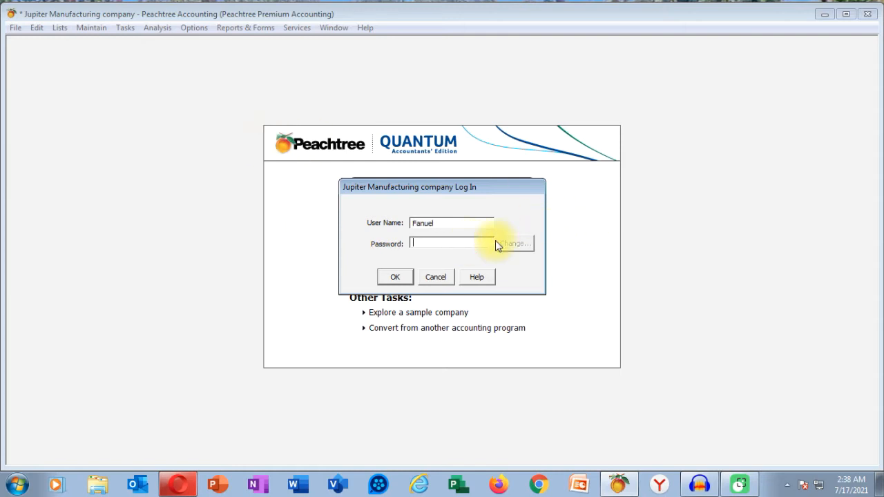
pyautogui.write('12')
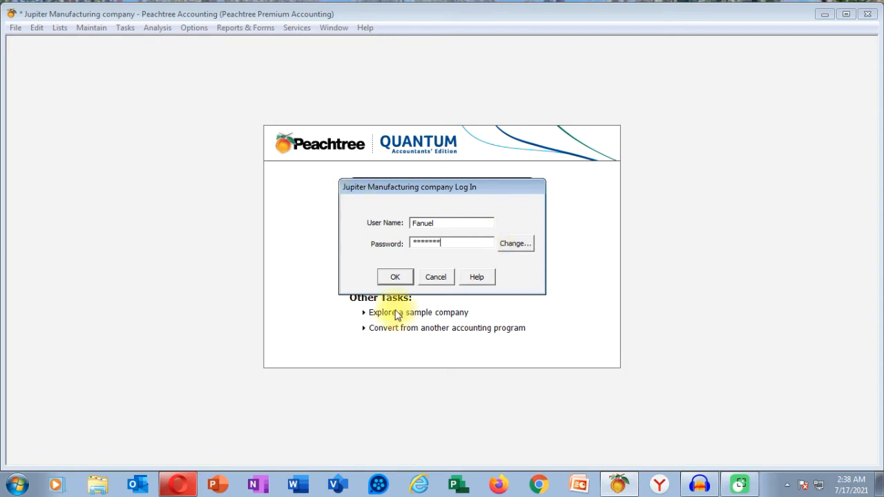
pyautogui.click(390, 280)
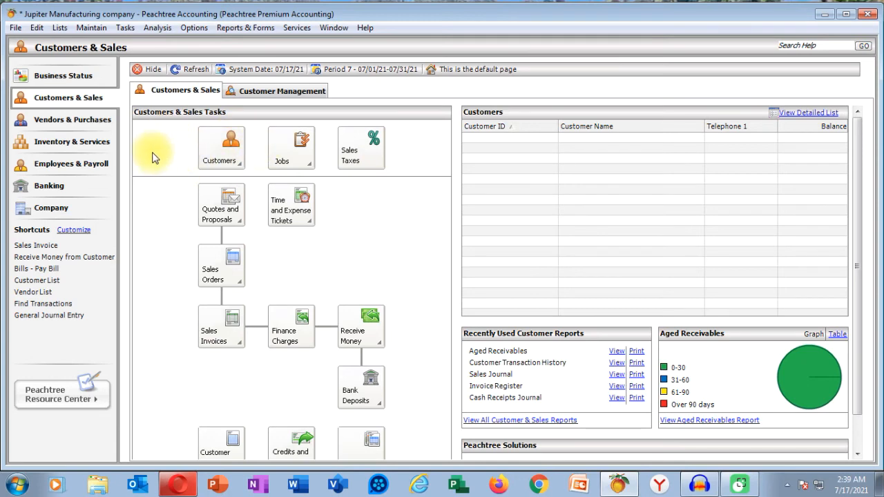
# Step: Open Maintain > Users > Change My Password, then cancel without changing it
pyautogui.click(92, 28)
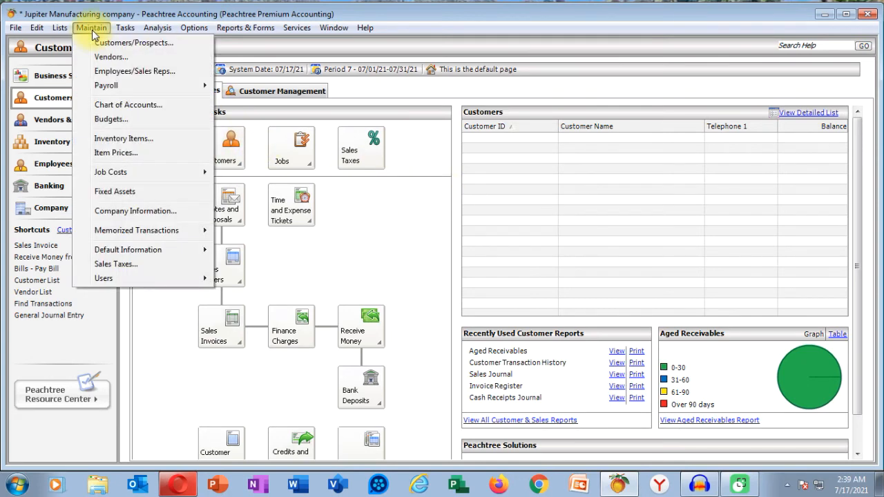
pyautogui.moveTo(138, 279)
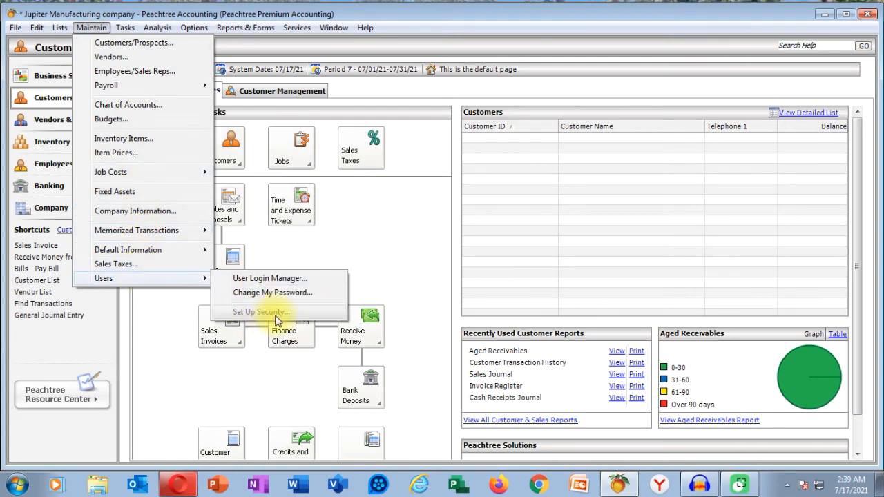
pyautogui.click(266, 292)
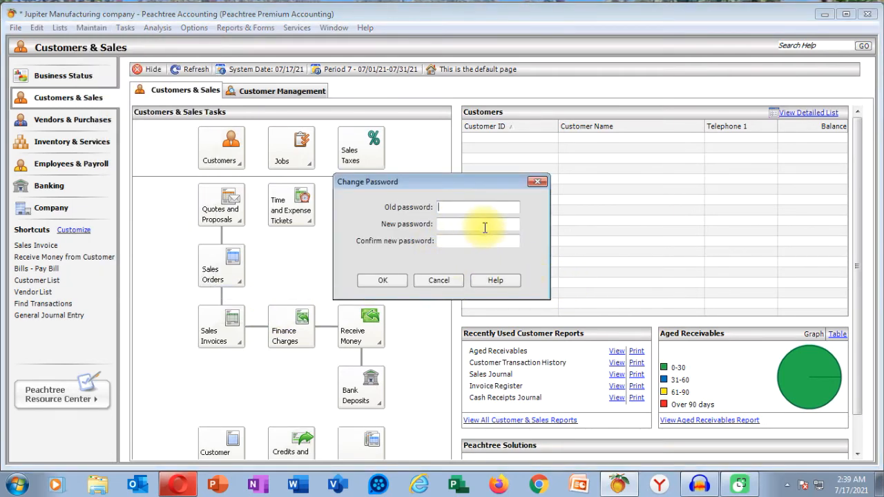
pyautogui.click(450, 223)
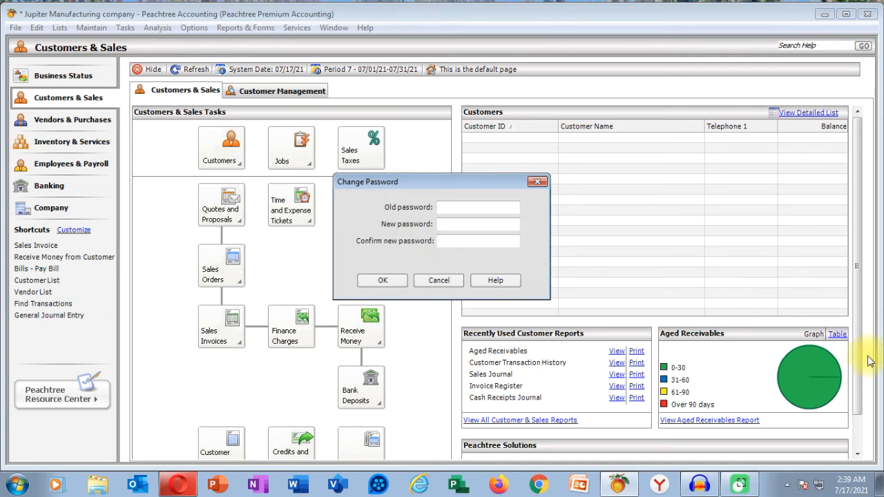
pyautogui.click(449, 280)
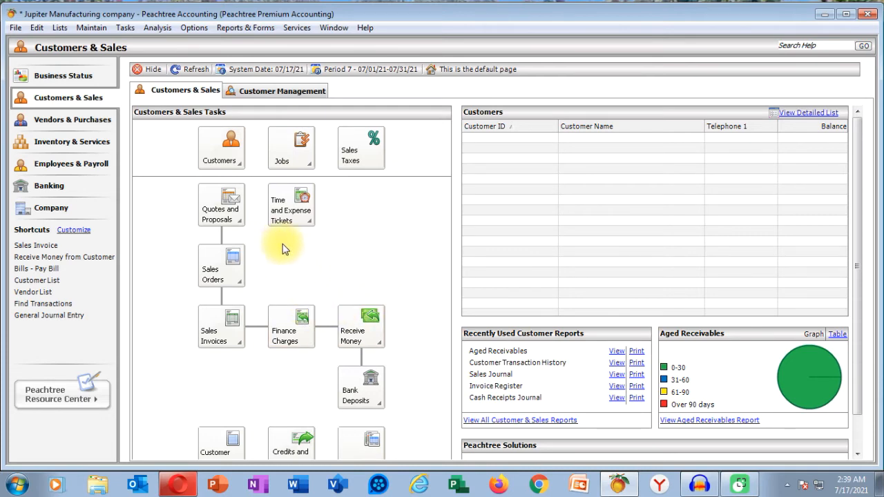
# Step: Check that Set Up Security is unavailable under Maintain > Users for this user
pyautogui.click(93, 28)
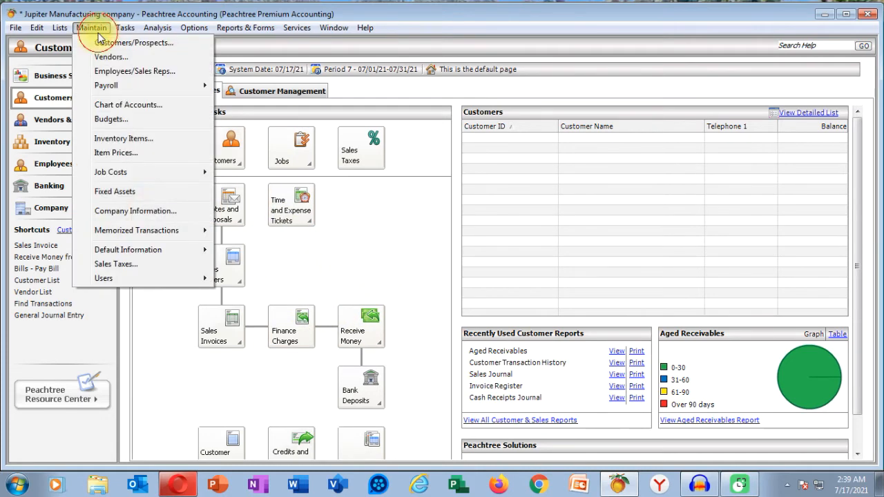
pyautogui.moveTo(204, 277)
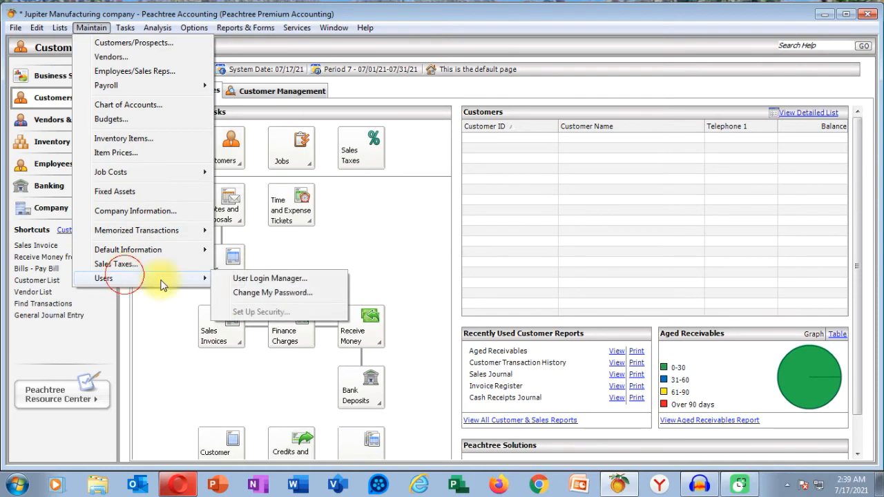
pyautogui.click(257, 312)
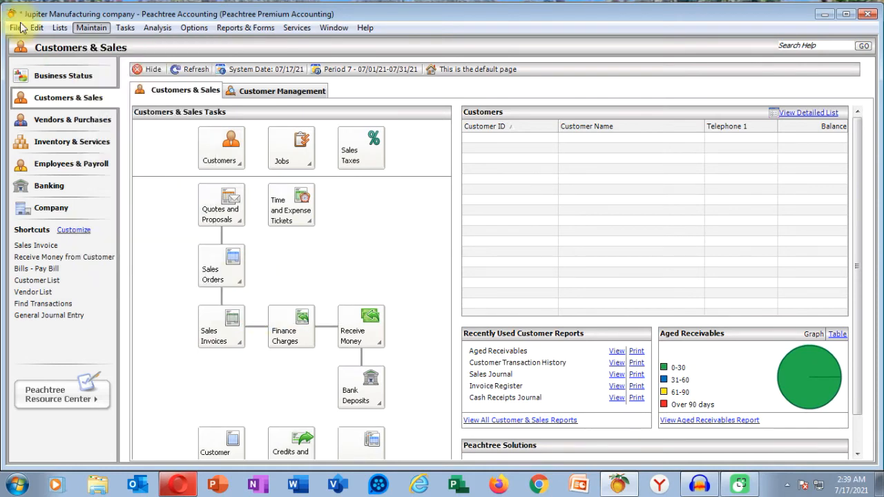
# Step: Close and reopen Jupiter Manufacturing, logging in with the administrator's name and password
pyautogui.click(16, 28)
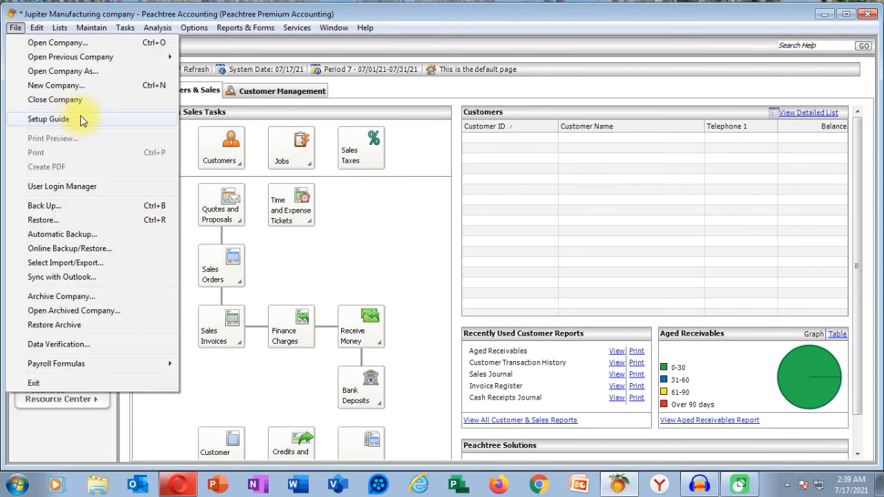
pyautogui.click(69, 99)
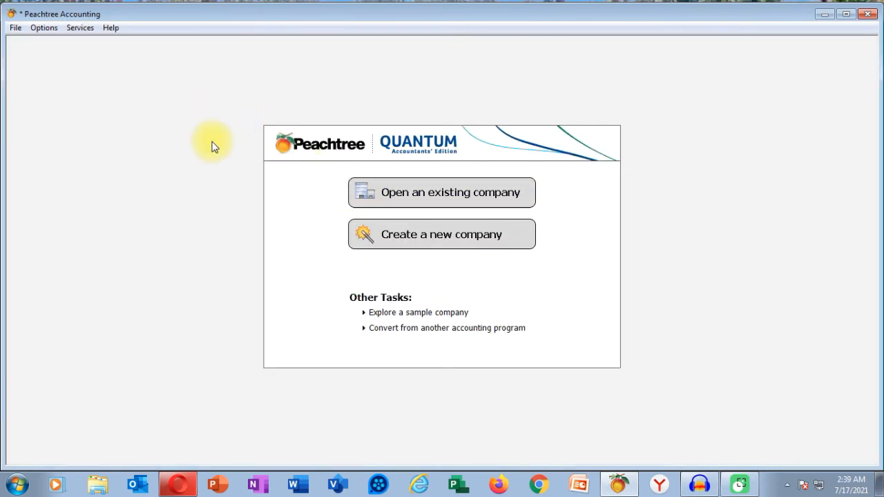
pyautogui.click(15, 27)
pyautogui.moveTo(138, 56)
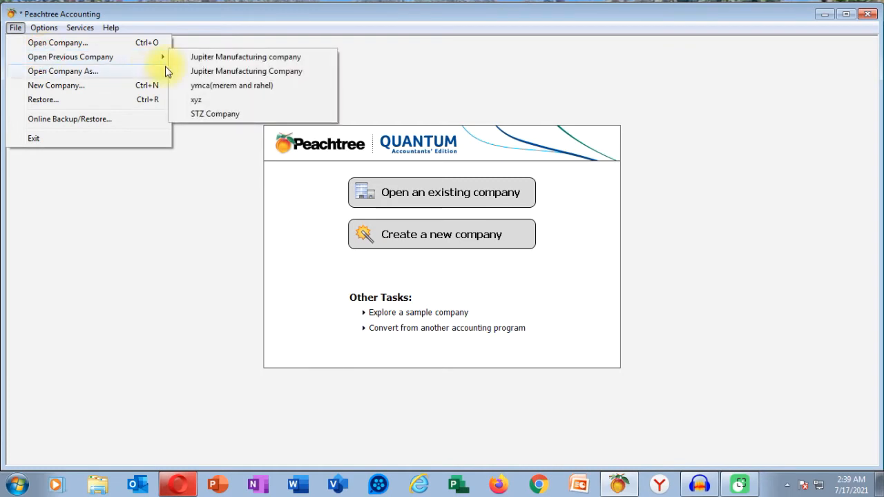
pyautogui.click(223, 58)
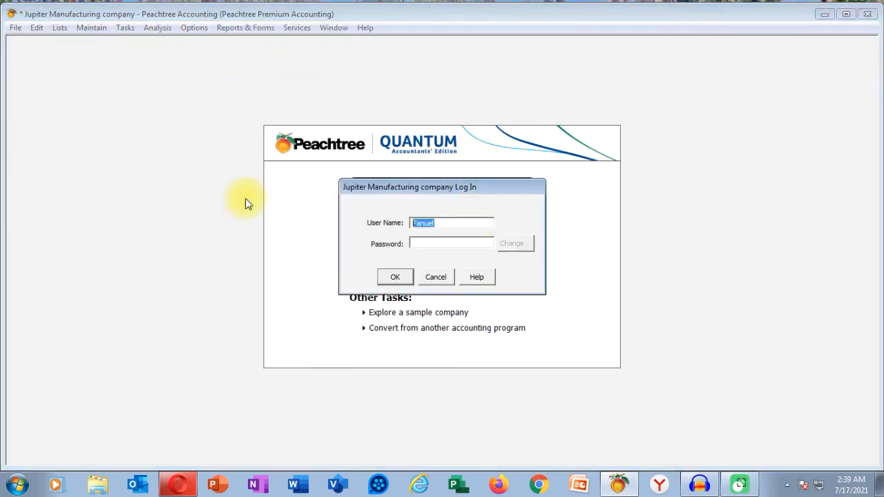
pyautogui.write('Addisu')
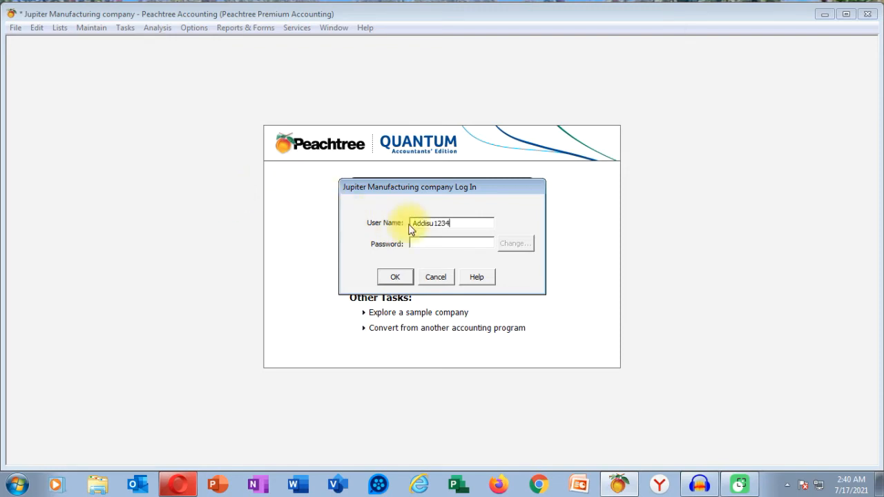
pyautogui.click(460, 242)
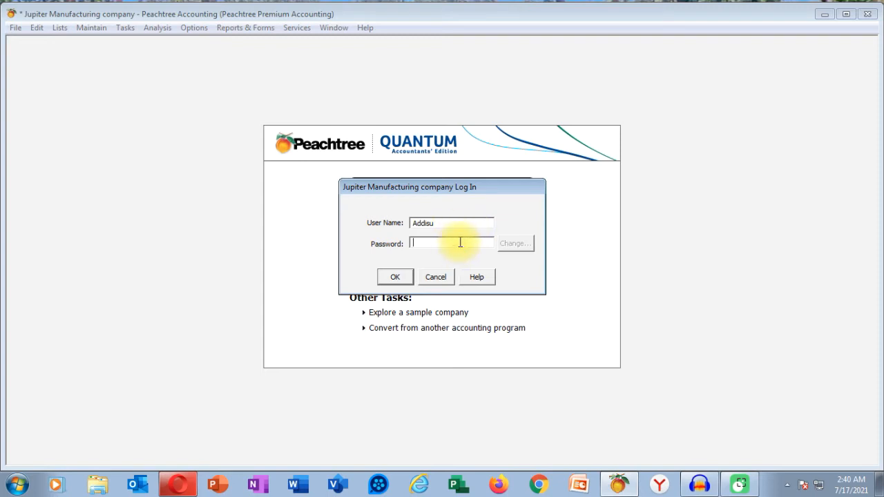
pyautogui.write('*')
pyautogui.click(394, 277)
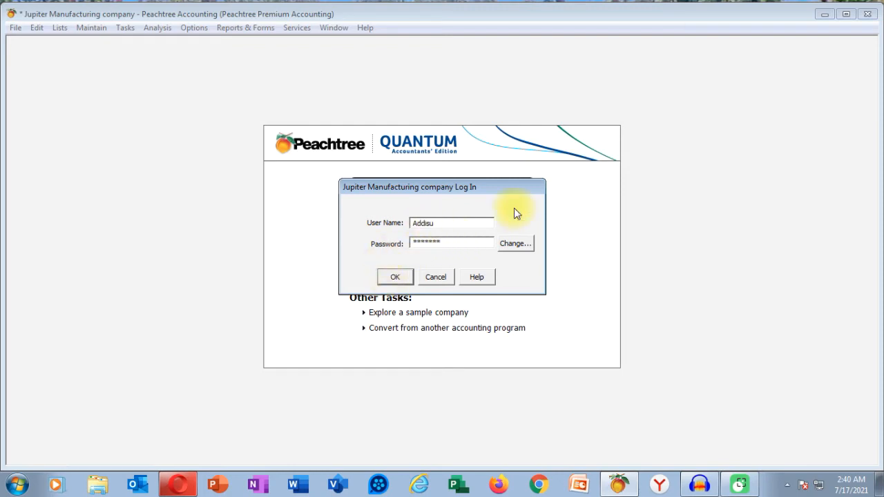
pyautogui.click(92, 28)
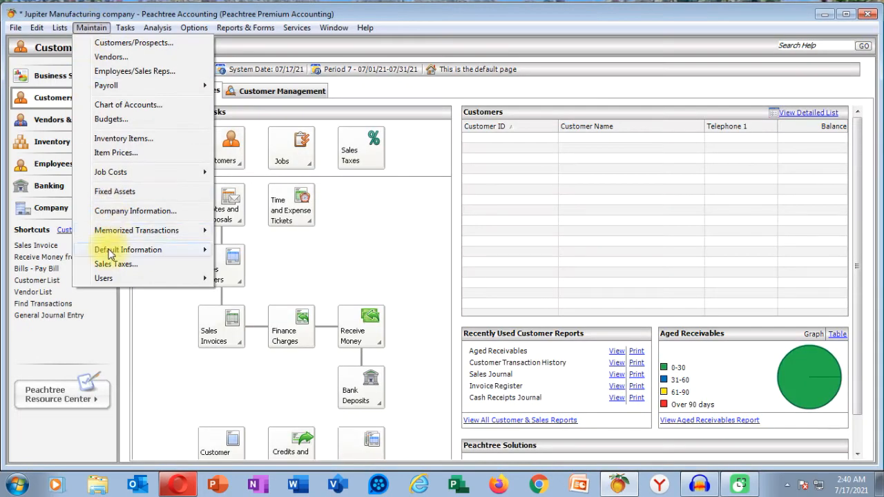
pyautogui.moveTo(116, 283)
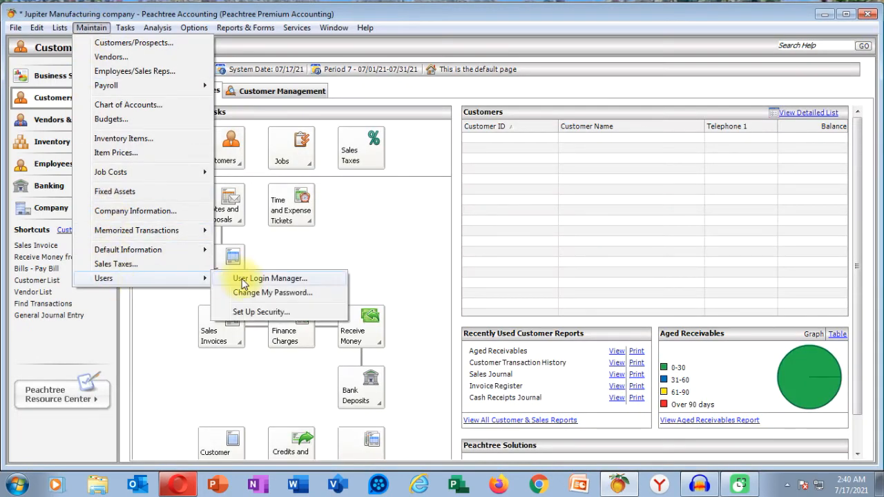
# Step: Add a third user with their name, choose Selected access, and continue to per-area settings
pyautogui.click(281, 312)
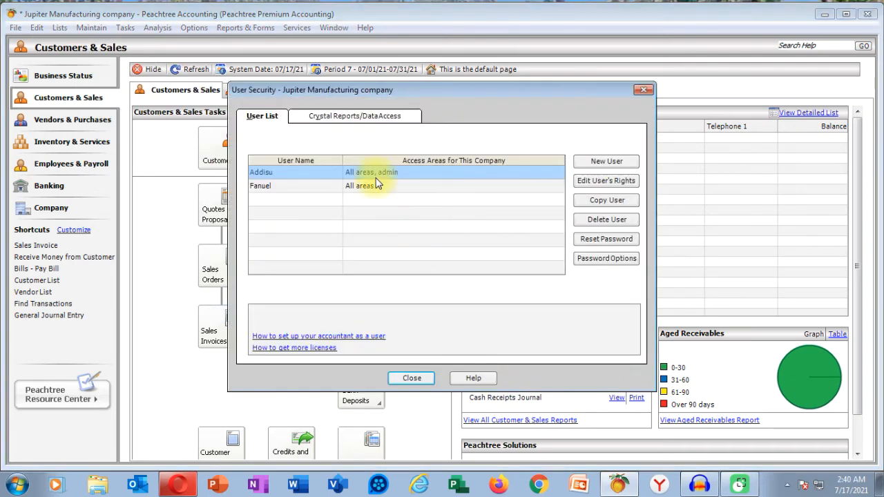
pyautogui.click(607, 163)
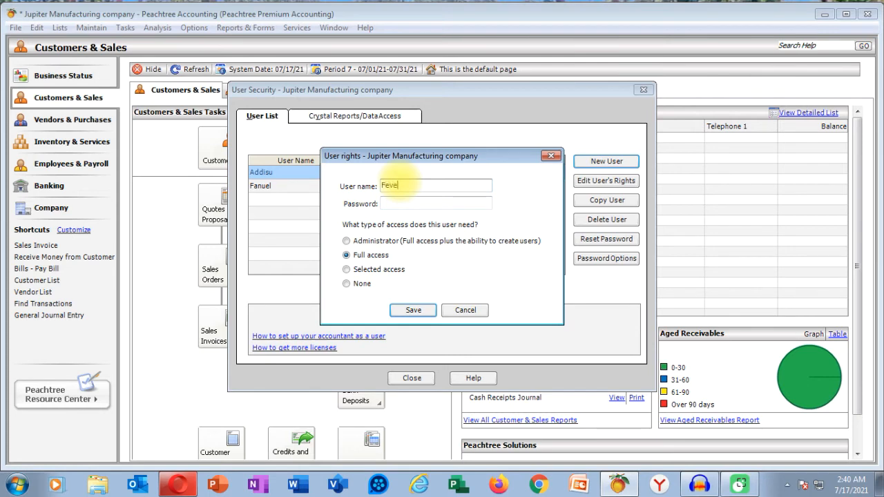
pyautogui.write('Feven')
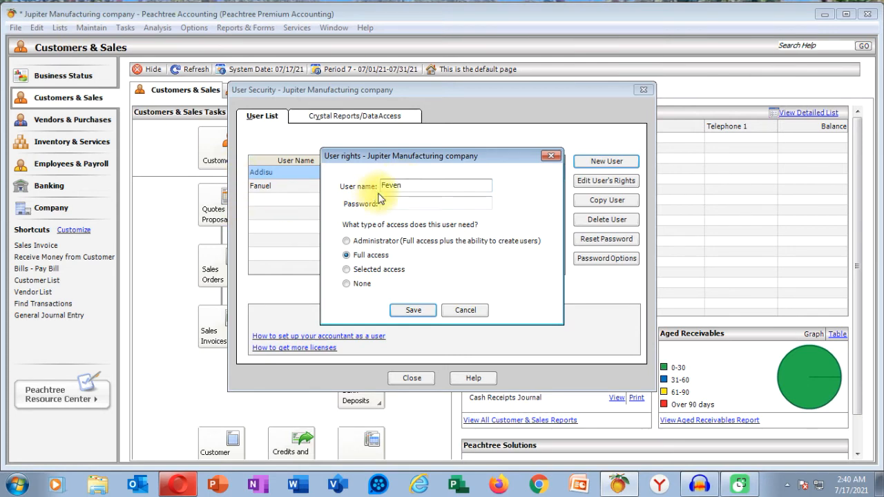
pyautogui.click(418, 203)
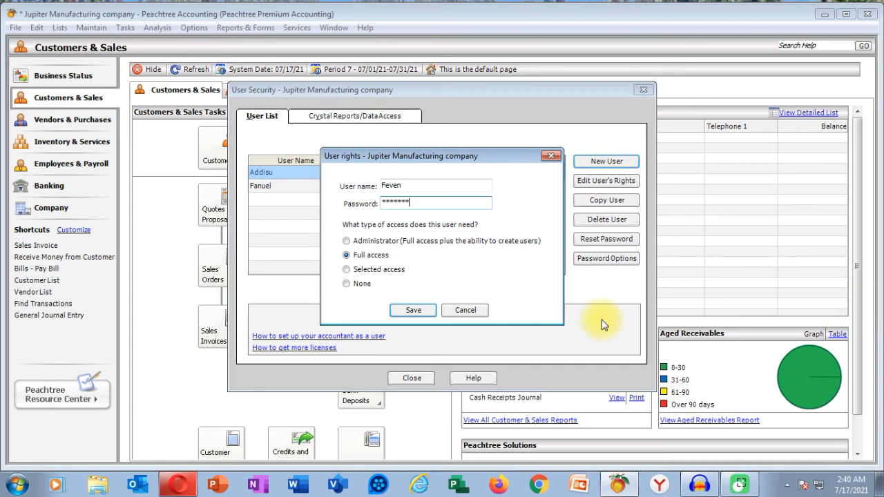
pyautogui.click(348, 270)
pyautogui.click(411, 308)
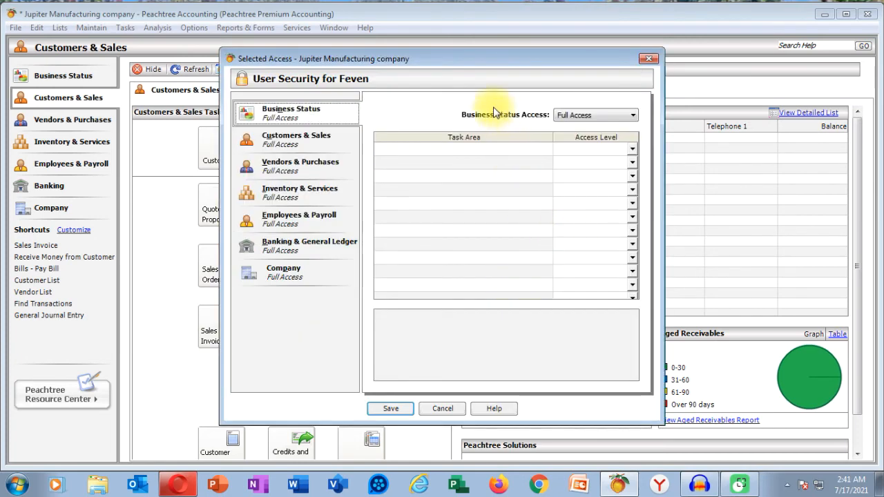
# Step: Keep the Business Status rows at Full Access for the third user
pyautogui.moveTo(487, 57); pyautogui.dragTo(404, 86)
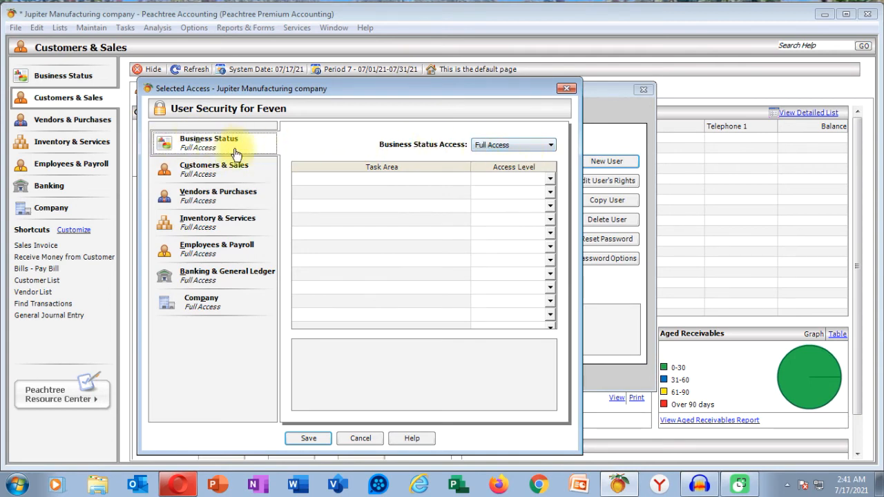
pyautogui.click(549, 146)
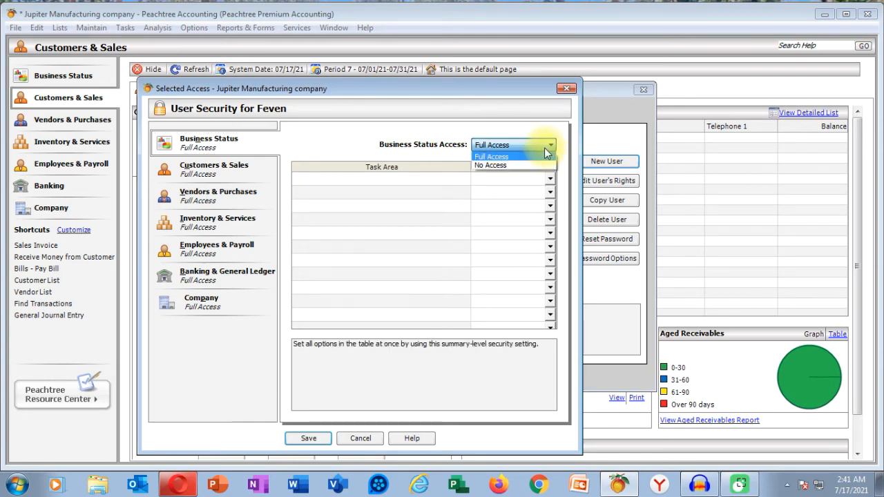
pyautogui.click(504, 157)
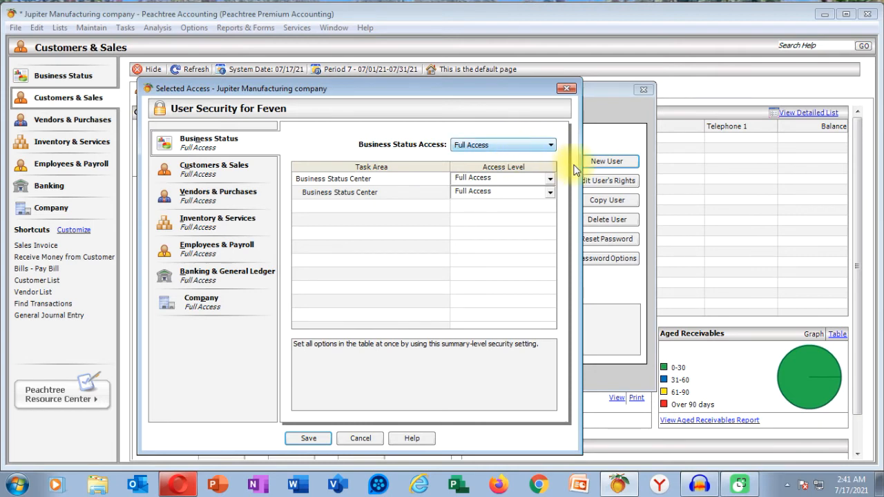
pyautogui.click(550, 193)
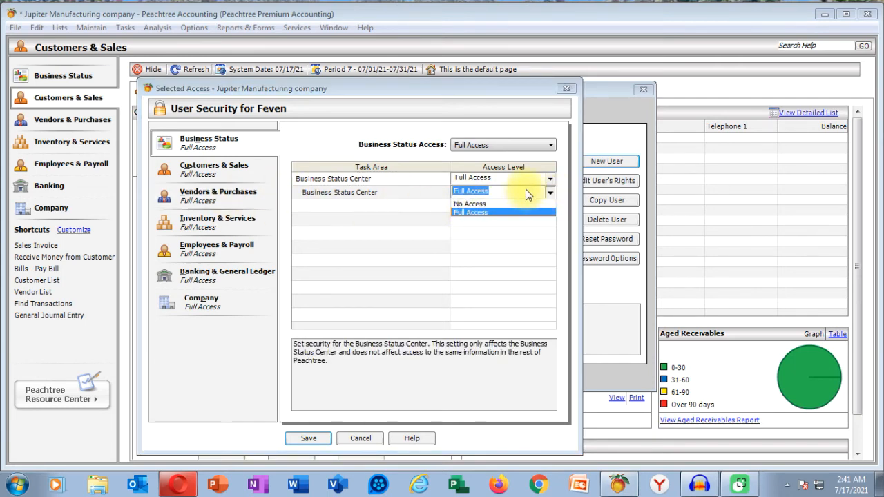
pyautogui.click(552, 180)
pyautogui.click(554, 181)
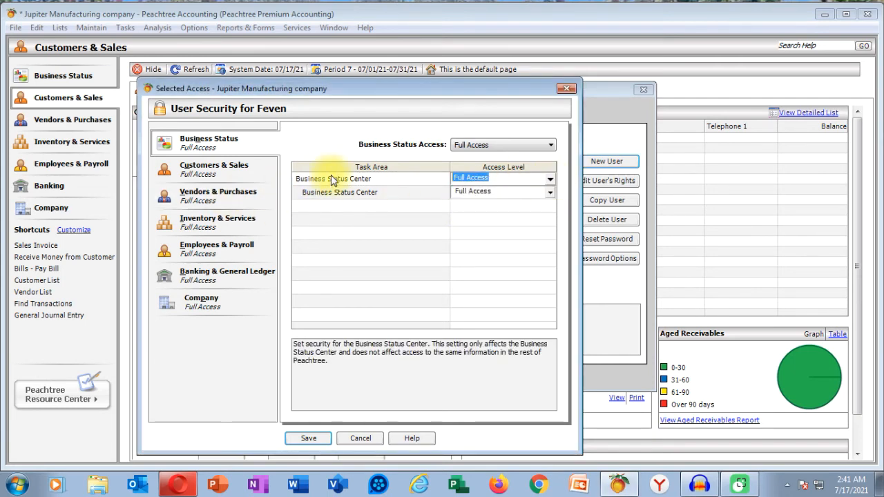
# Step: Keep Customers & Sales at Full Access and set Vendors & Purchases to No Access
pyautogui.click(210, 171)
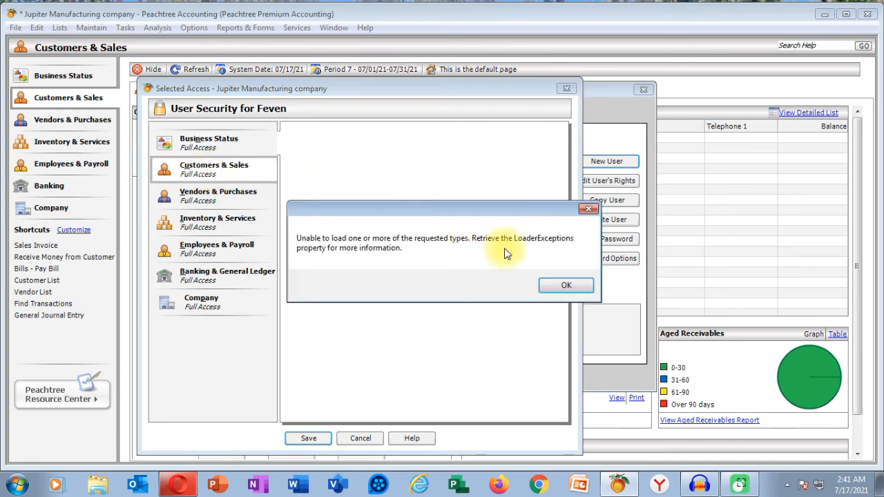
pyautogui.click(562, 286)
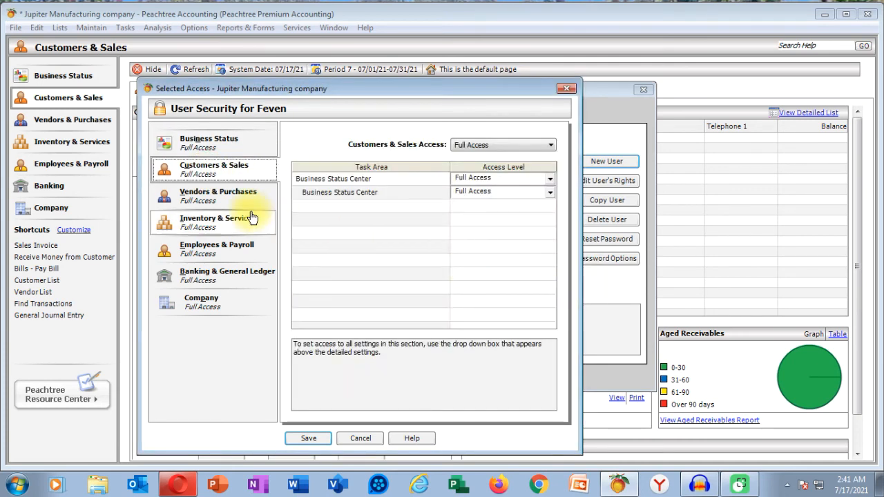
pyautogui.click(537, 144)
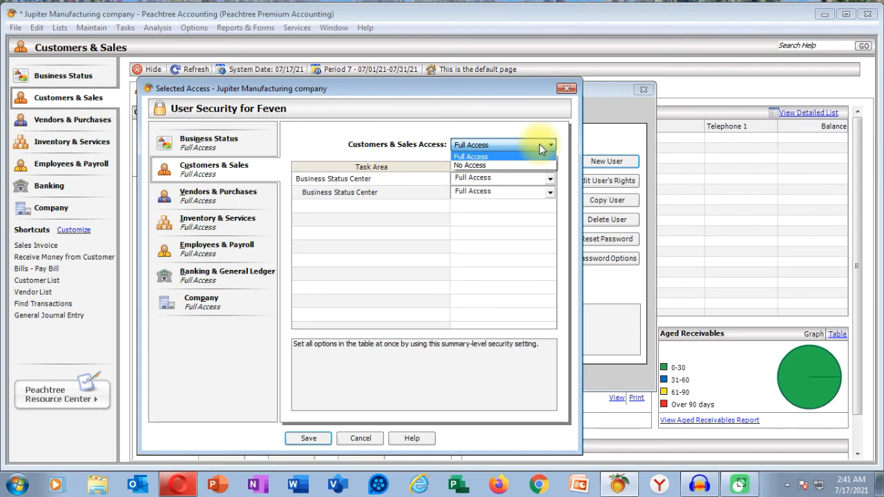
pyautogui.click(539, 143)
pyautogui.click(233, 200)
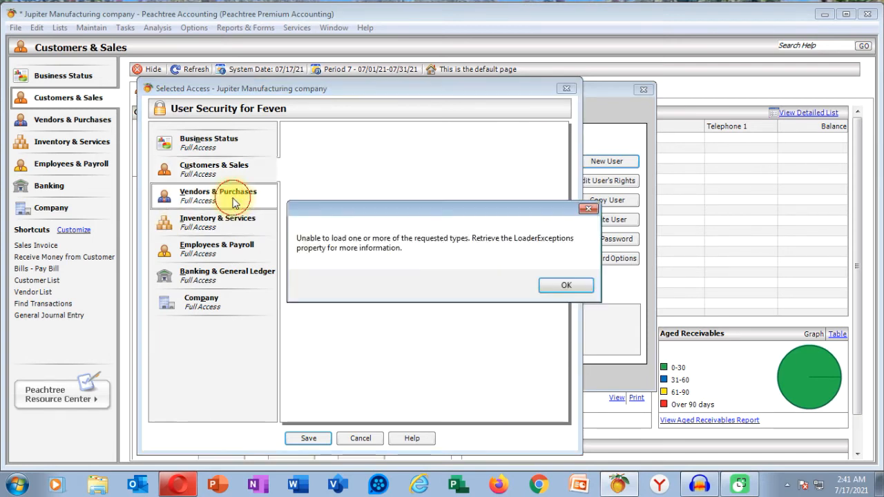
pyautogui.click(563, 285)
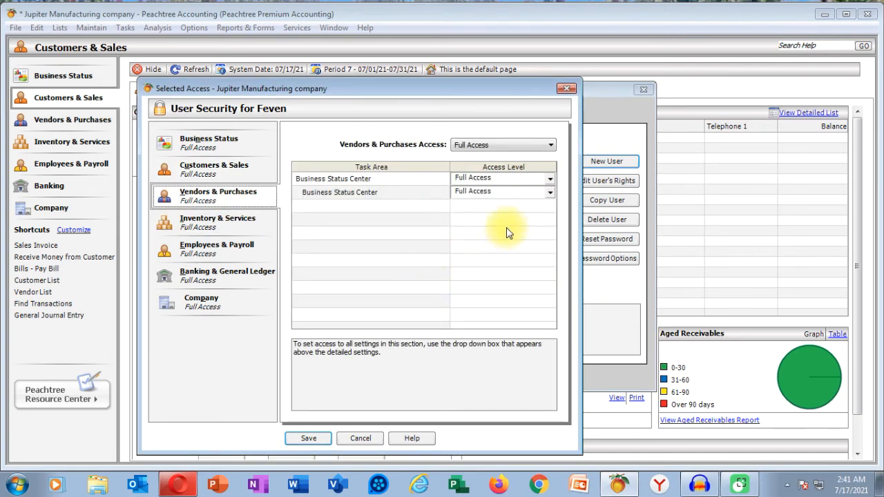
pyautogui.click(540, 151)
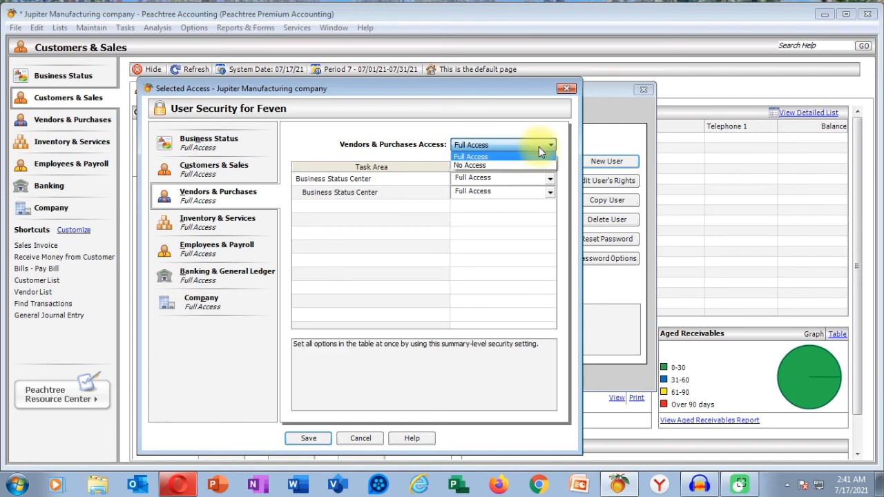
pyautogui.click(496, 165)
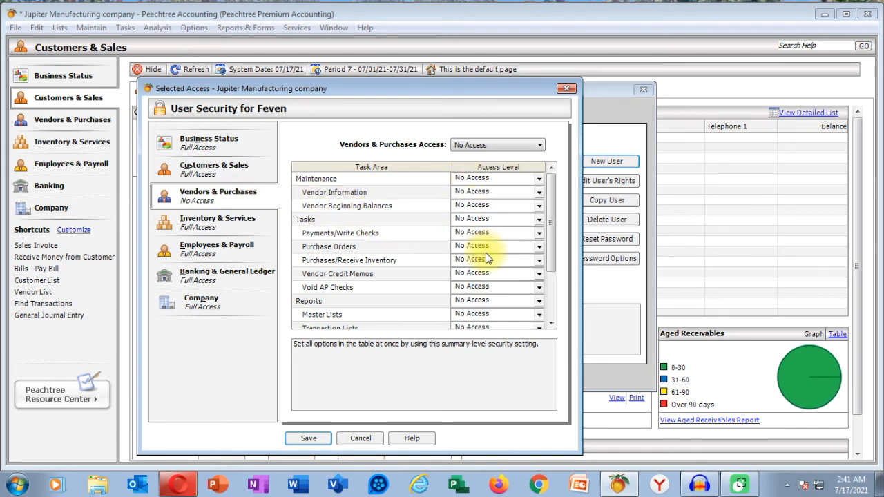
# Step: Open the Inventory & Services access settings past the load error and keep Void AP Checks at No Access
pyautogui.click(190, 228)
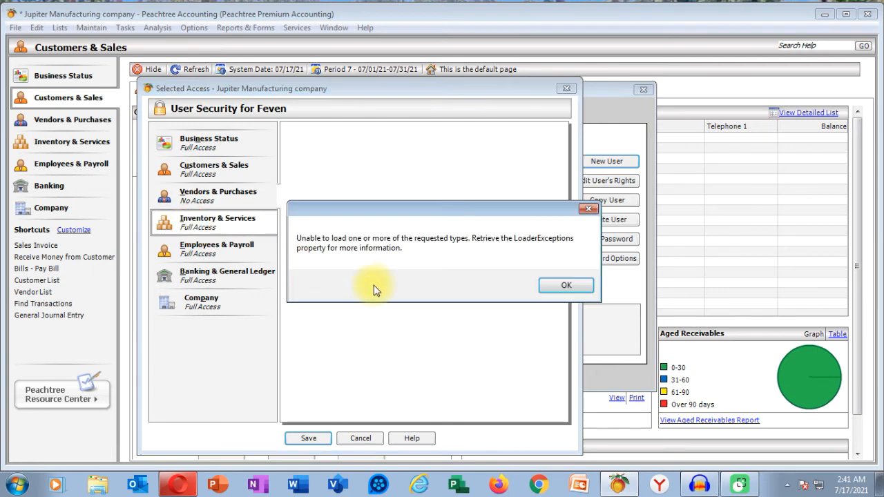
pyautogui.click(570, 286)
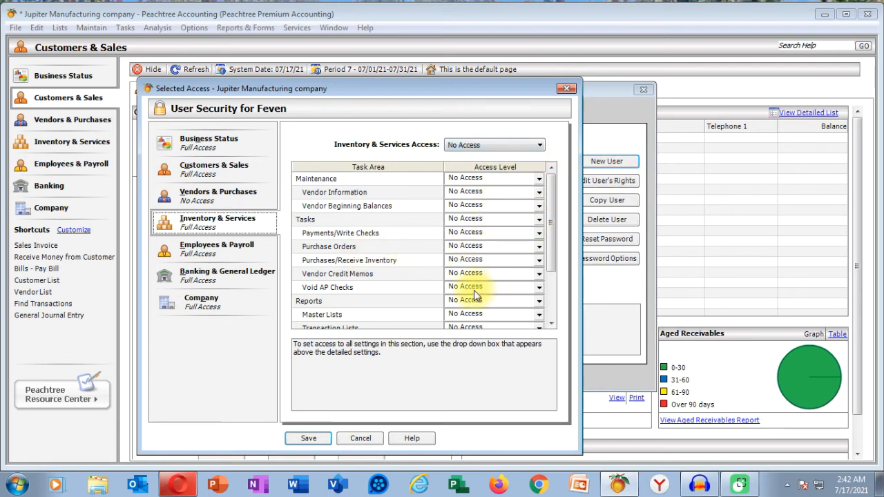
pyautogui.click(552, 323)
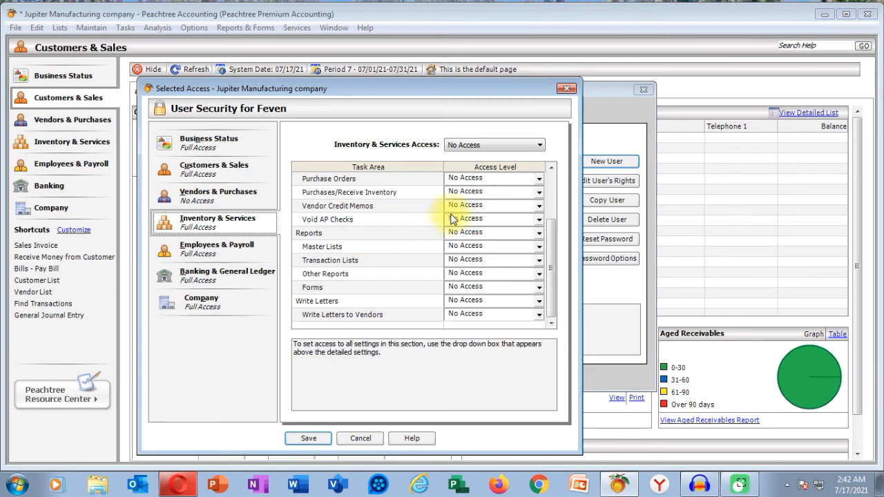
pyautogui.click(540, 218)
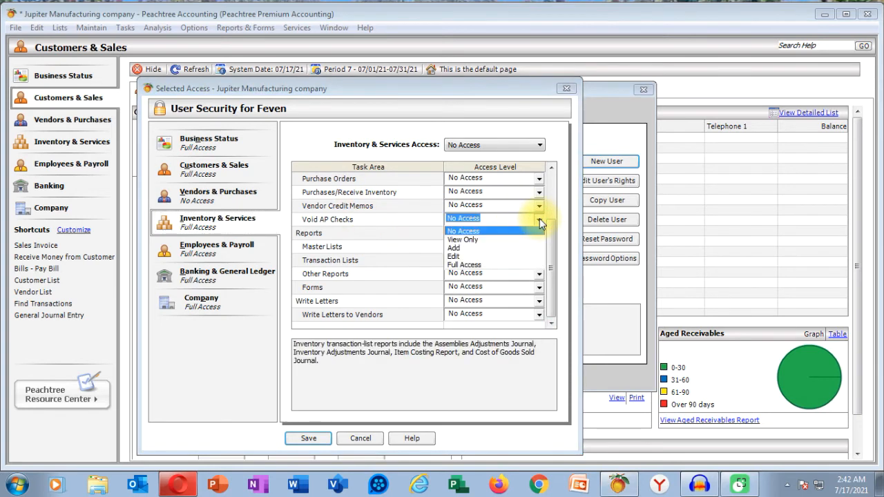
pyautogui.click(526, 230)
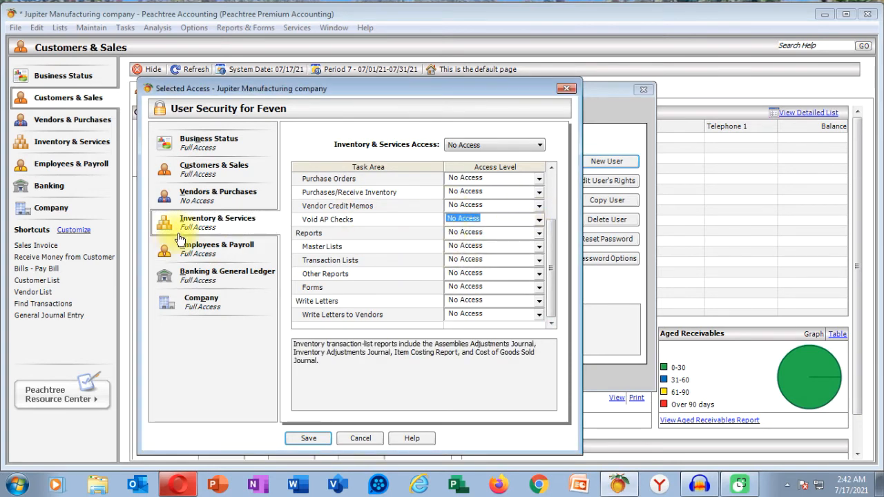
# Step: Review Employees & Payroll access, keeping Maintenance at No Access and checking Vendor Information, then return to Customers & Sales
pyautogui.click(199, 261)
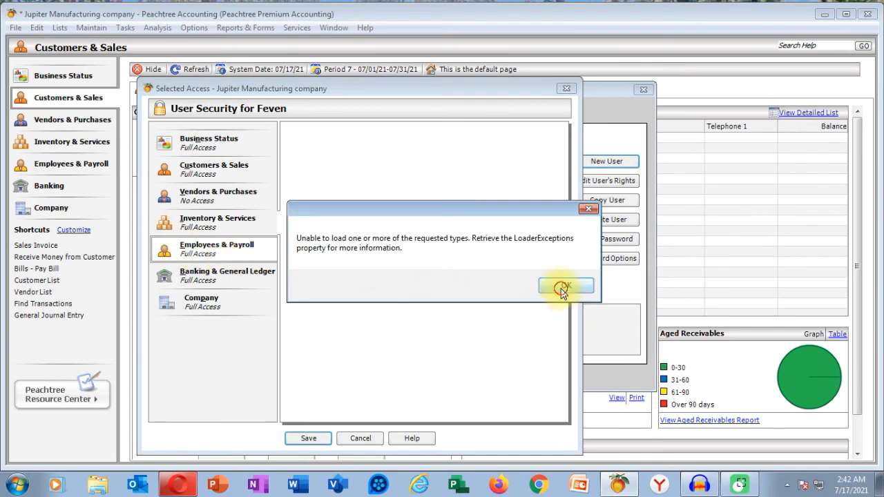
pyautogui.click(566, 283)
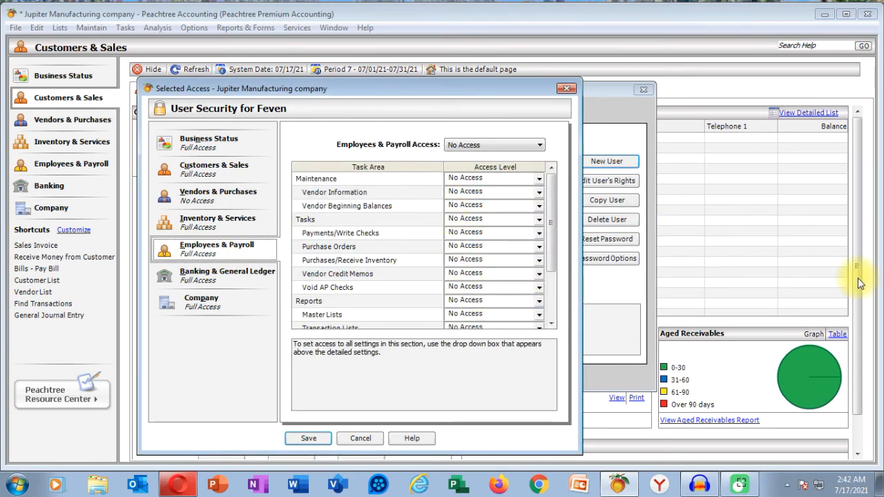
pyautogui.click(498, 146)
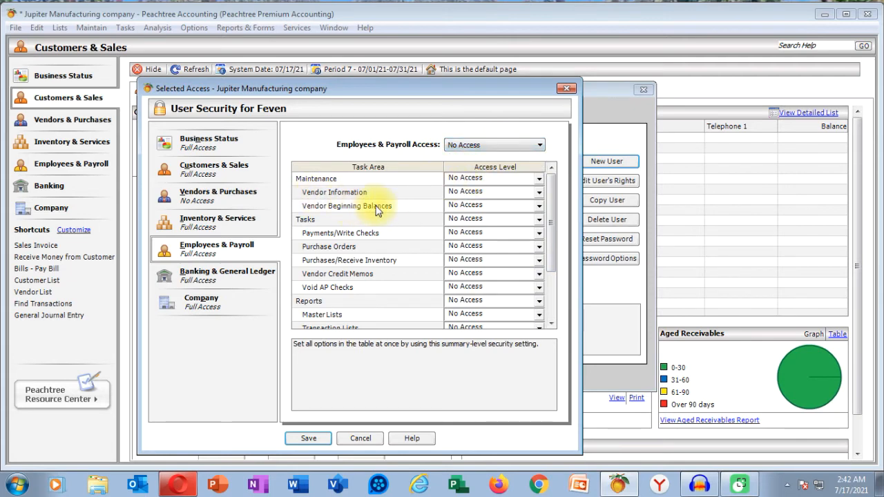
pyautogui.click(539, 179)
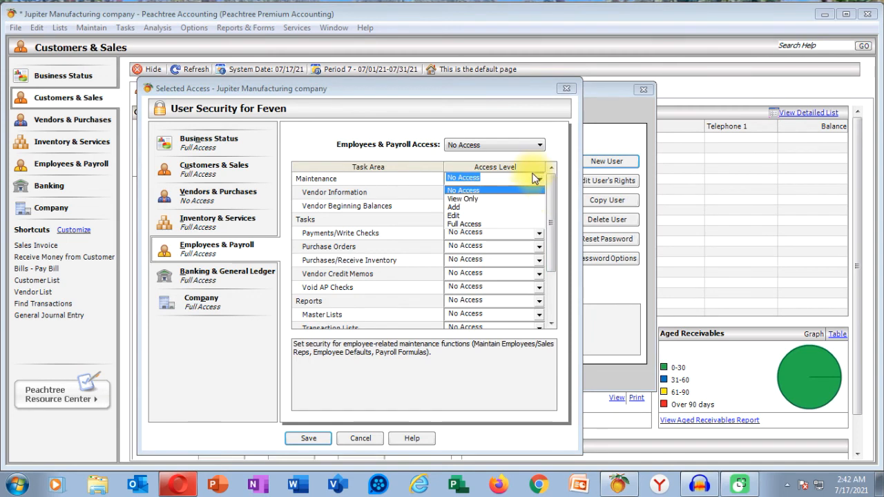
pyautogui.click(541, 182)
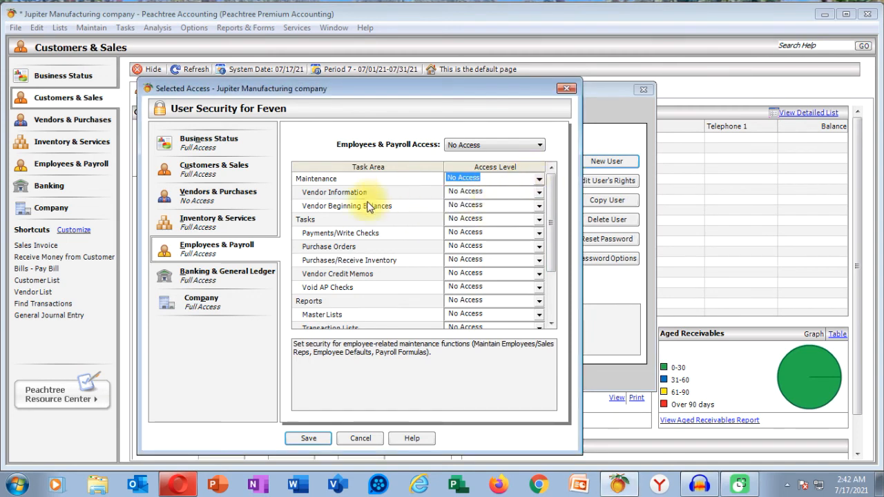
pyautogui.click(541, 194)
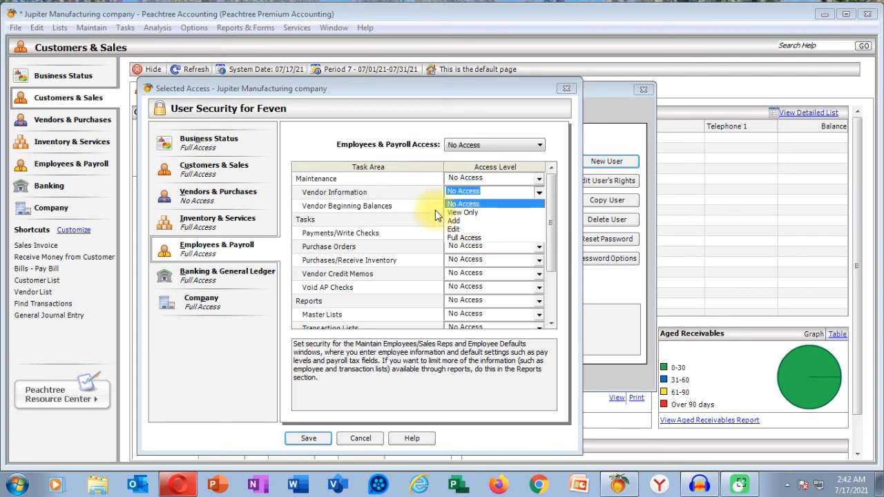
pyautogui.click(221, 174)
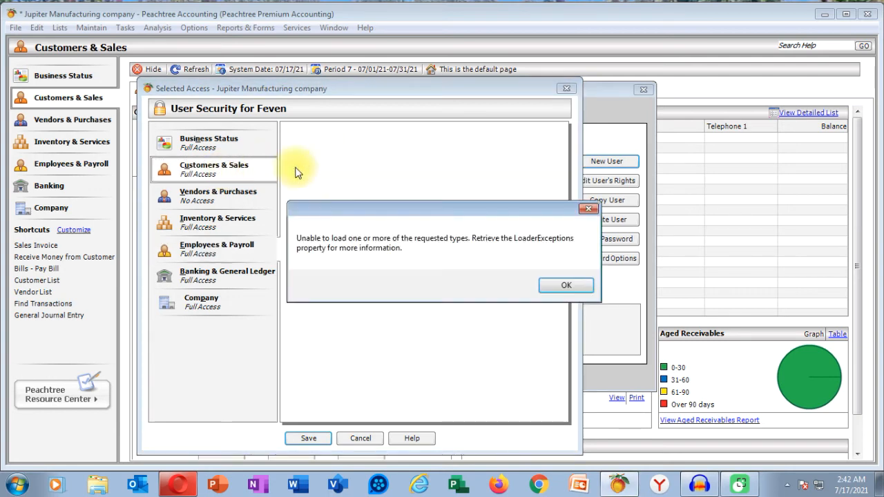
# Step: Give Customers & Sales Full Access, make Customer Information view only, and keep credit card information at Full Access
pyautogui.click(563, 284)
pyautogui.click(484, 145)
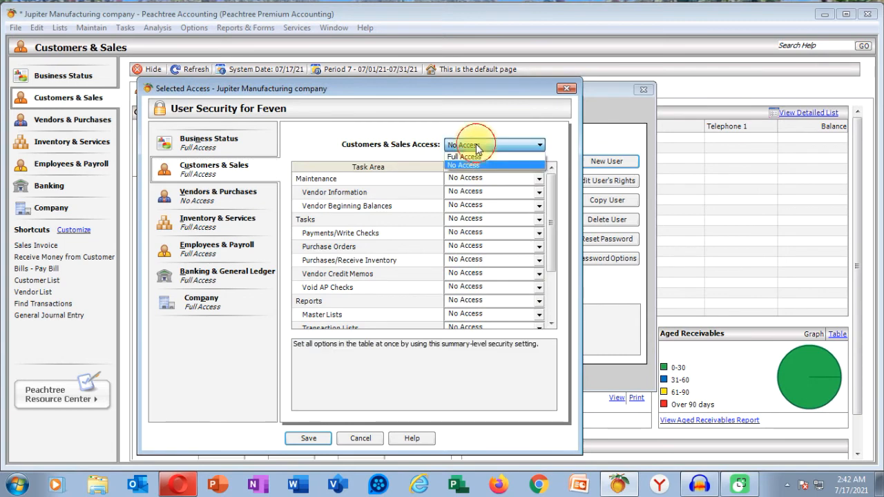
pyautogui.click(477, 158)
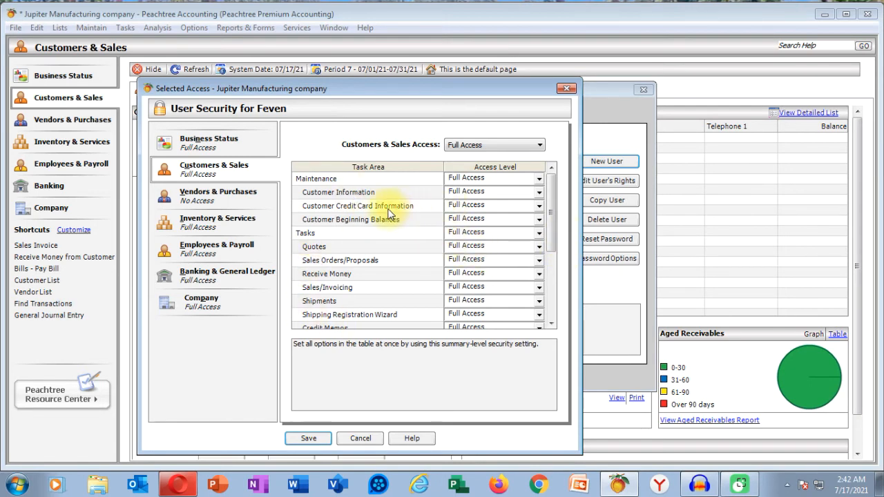
pyautogui.click(538, 192)
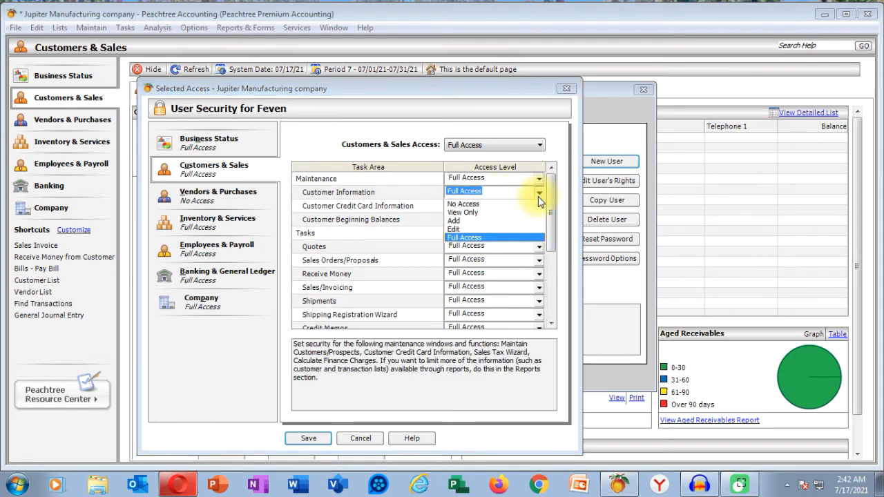
pyautogui.click(481, 214)
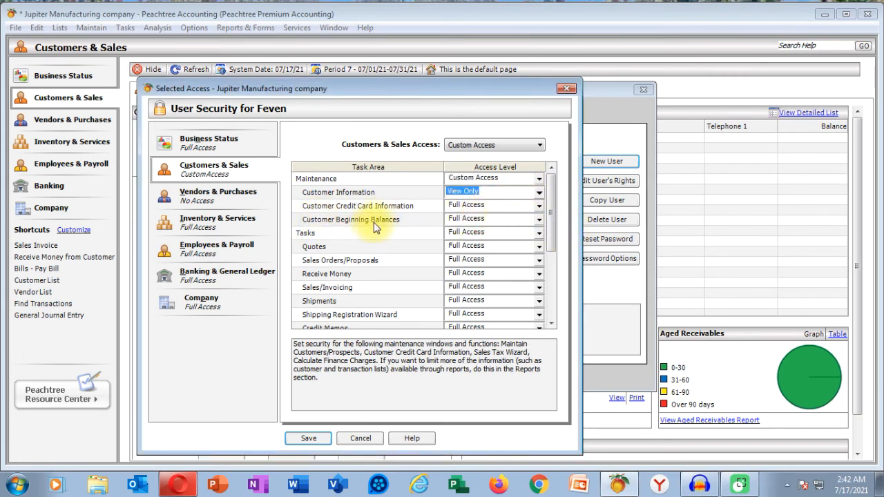
pyautogui.click(539, 205)
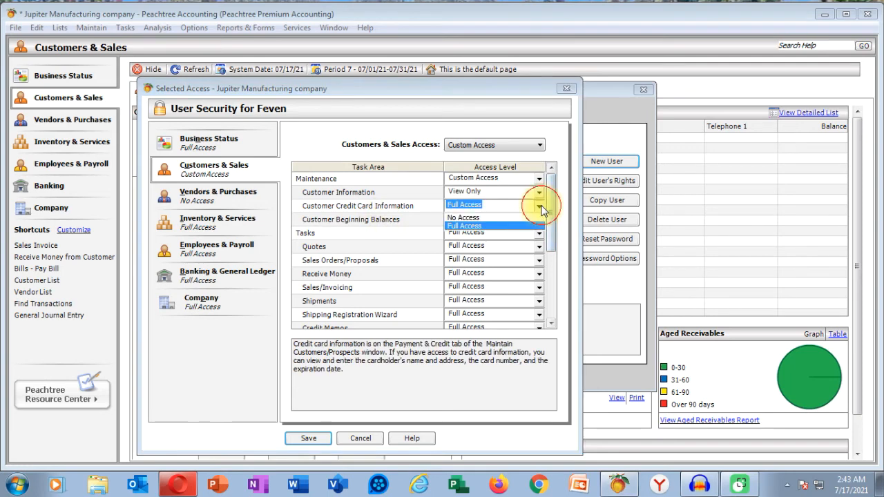
pyautogui.click(474, 217)
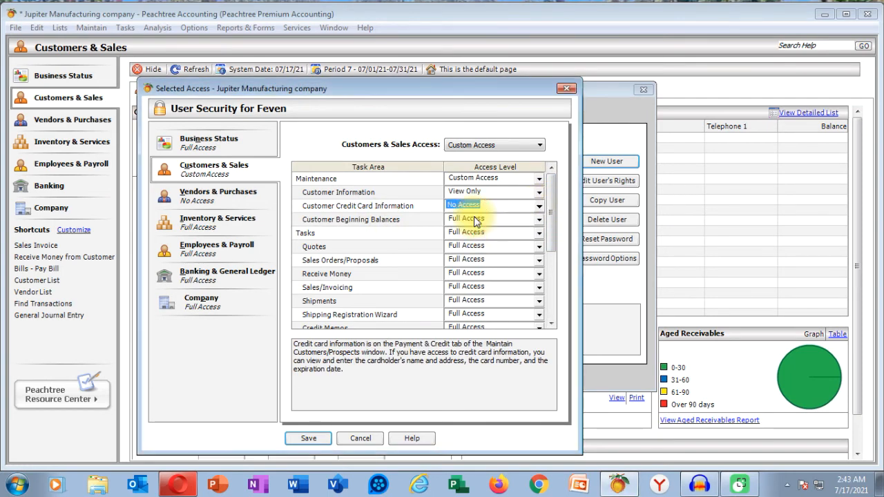
pyautogui.click(538, 206)
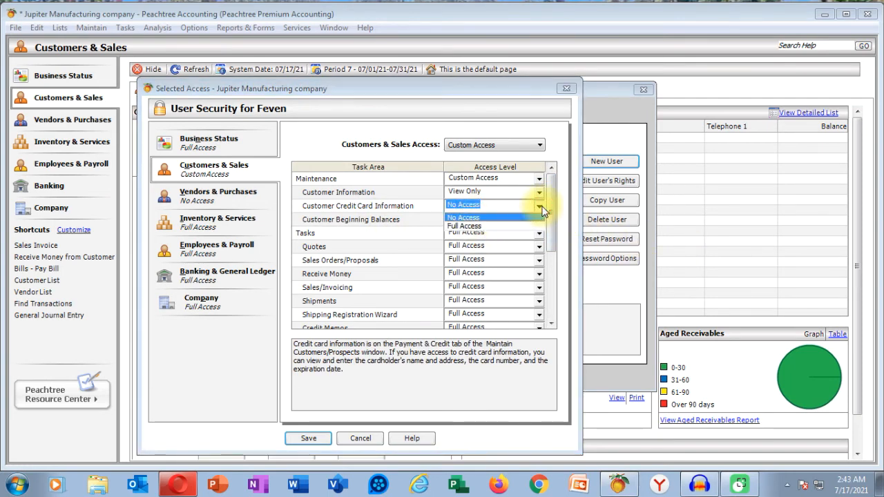
pyautogui.click(500, 230)
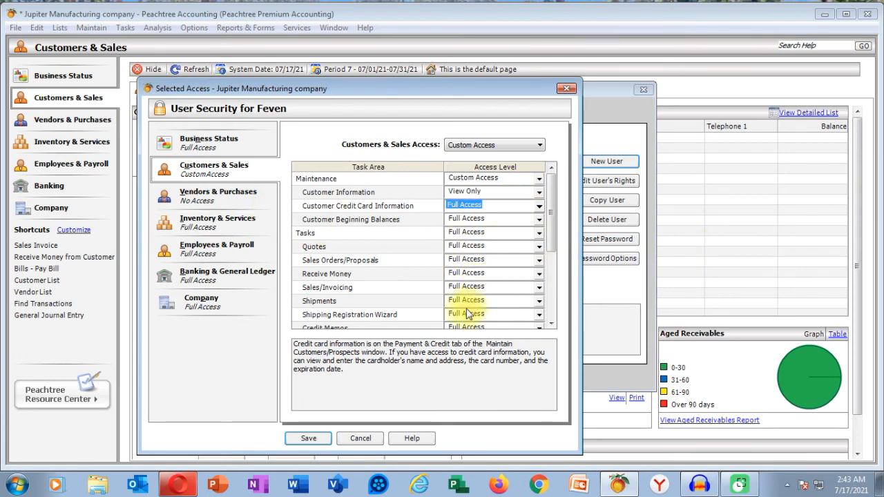
# Step: Save the user's security settings with Customers & Sales set to Full Access overall
pyautogui.click(316, 439)
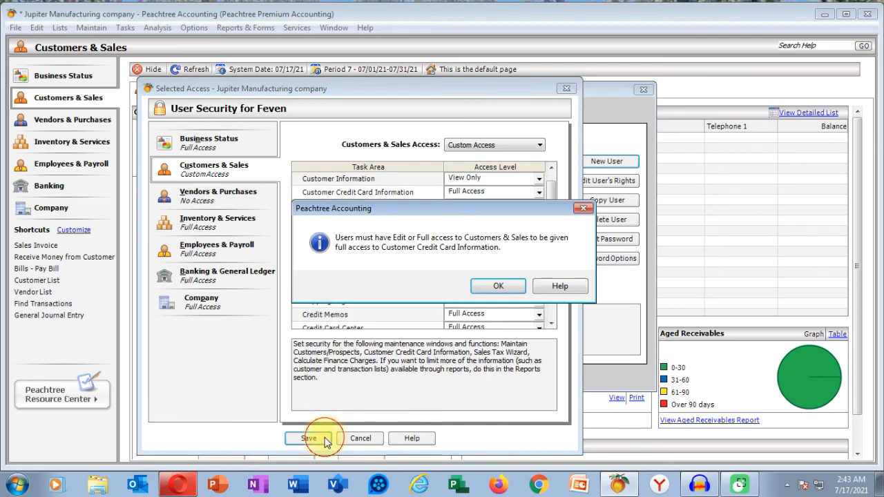
pyautogui.click(495, 287)
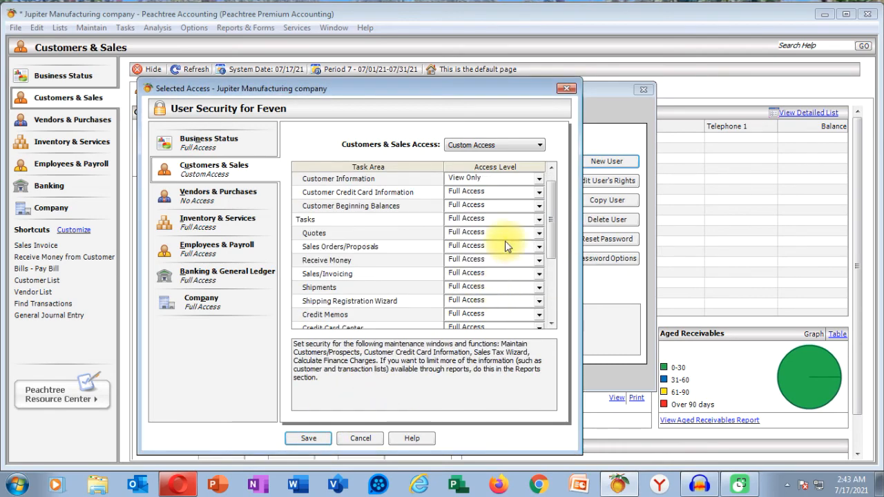
pyautogui.moveTo(403, 93); pyautogui.dragTo(473, 57)
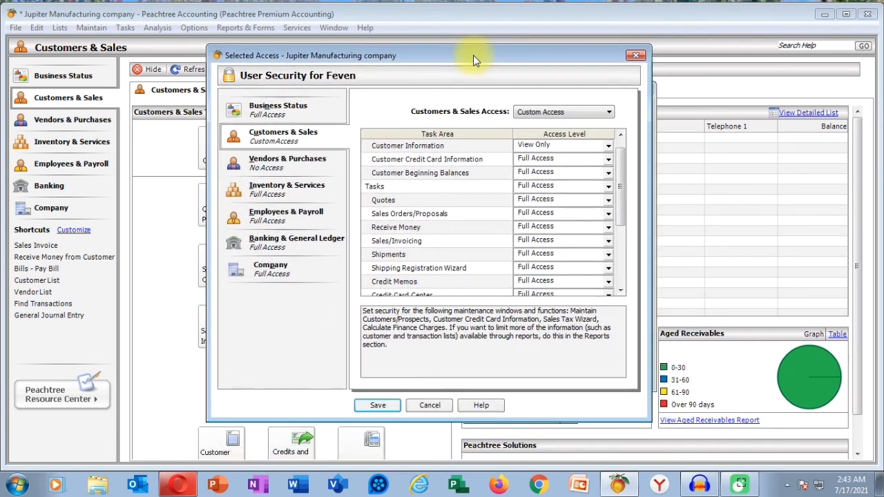
pyautogui.click(563, 111)
pyautogui.click(557, 120)
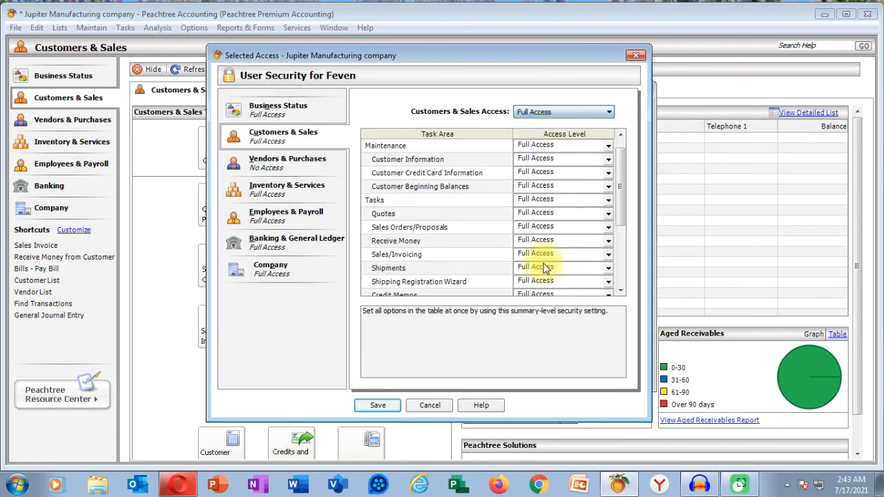
pyautogui.click(378, 405)
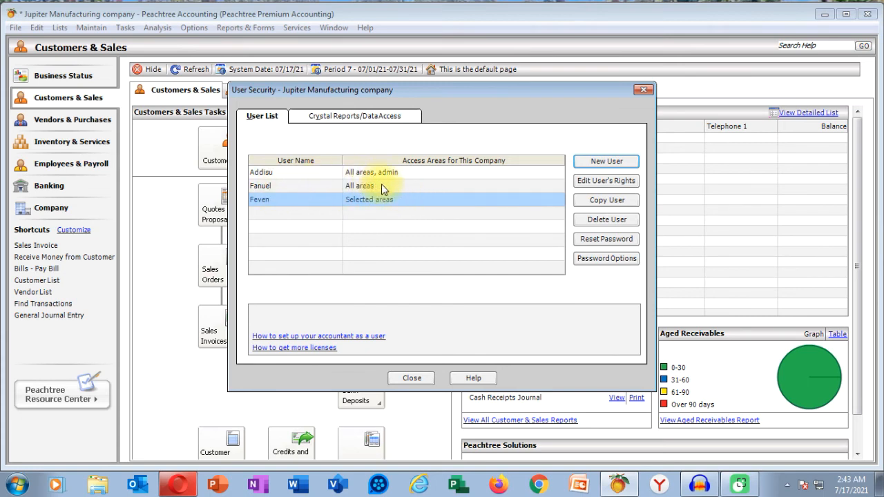
# Step: Close the User Security window and close the current company
pyautogui.click(643, 90)
pyautogui.click(15, 27)
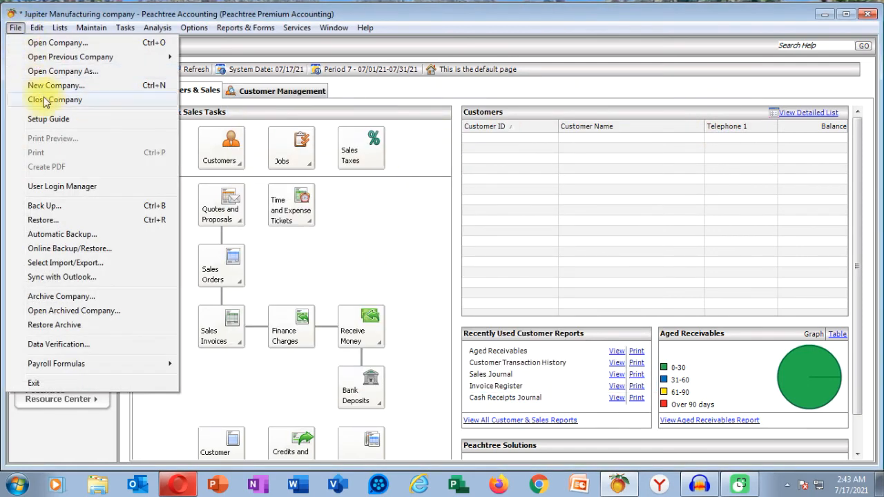
pyautogui.click(45, 101)
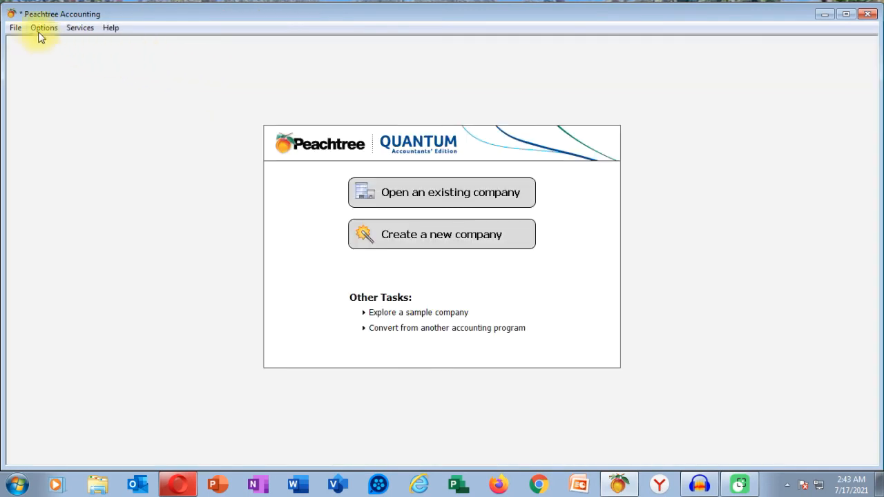
# Step: Reopen Jupiter Manufacturing company from recent companies and log in as the restricted user
pyautogui.click(15, 28)
pyautogui.moveTo(172, 60)
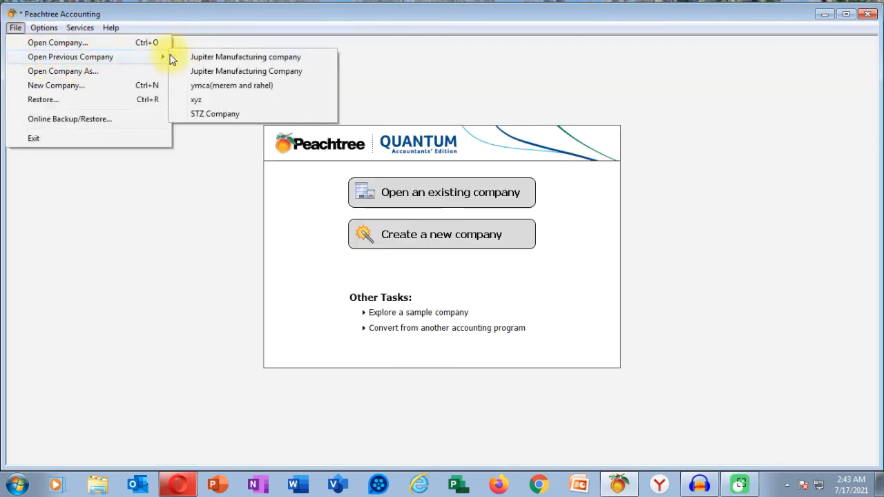
pyautogui.click(231, 56)
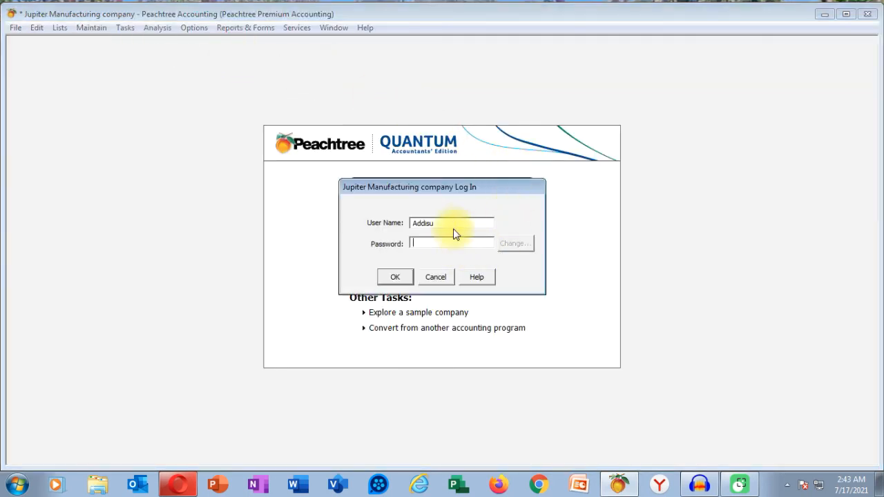
pyautogui.hotkey('shift', 'Tab')
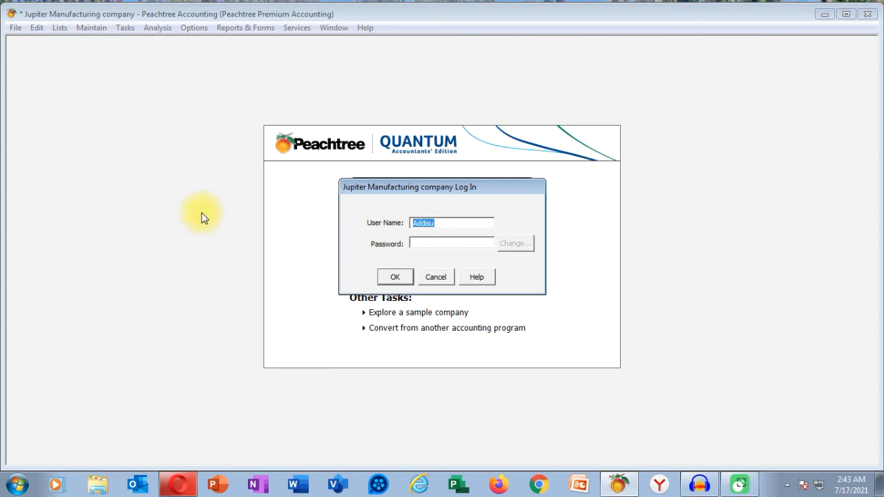
pyautogui.write('Feven')
pyautogui.click(419, 243)
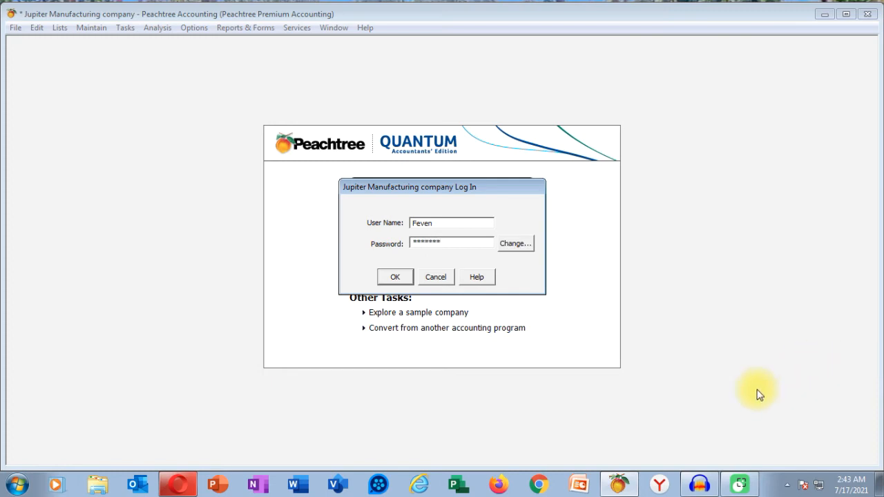
pyautogui.click(394, 276)
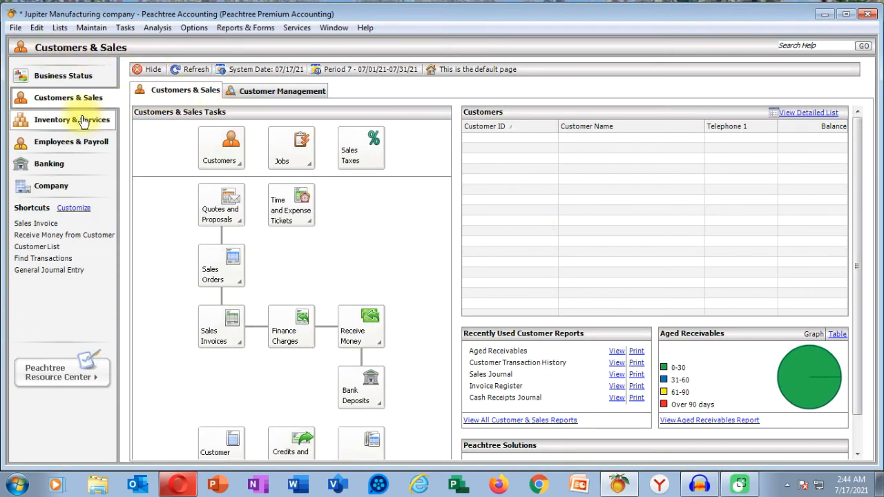
# Step: Visit Business Status, Customers & Sales, Inventory & Services and Employees & Payroll, then list the Maintain menu options
pyautogui.click(79, 74)
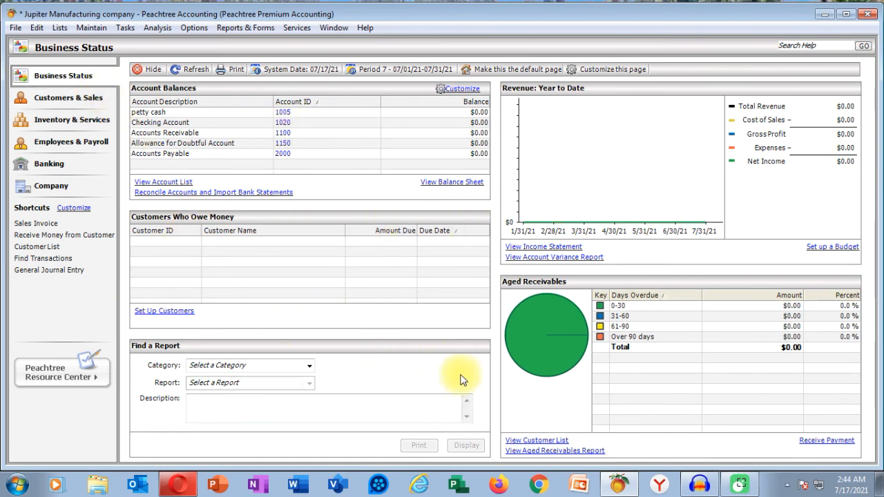
pyautogui.click(72, 98)
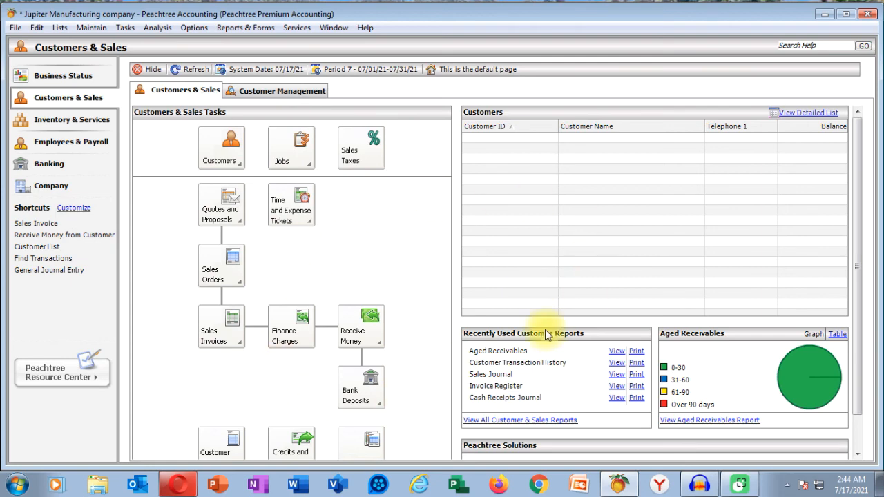
pyautogui.click(85, 127)
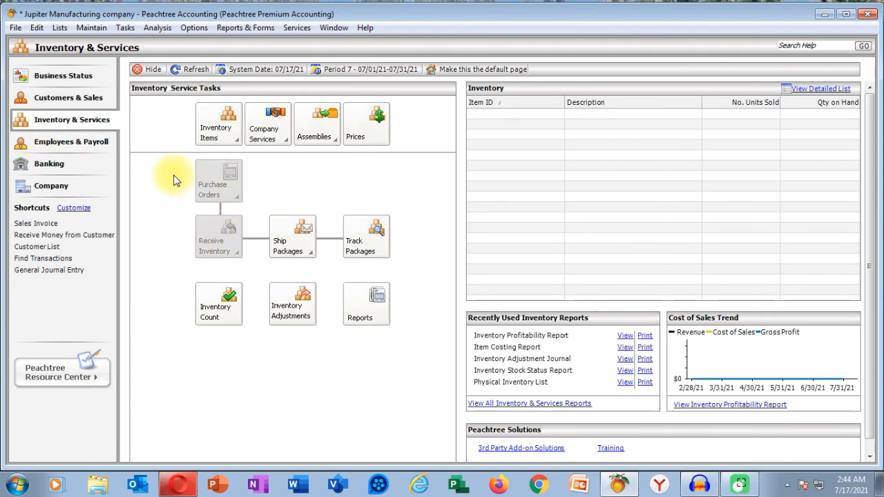
pyautogui.click(90, 141)
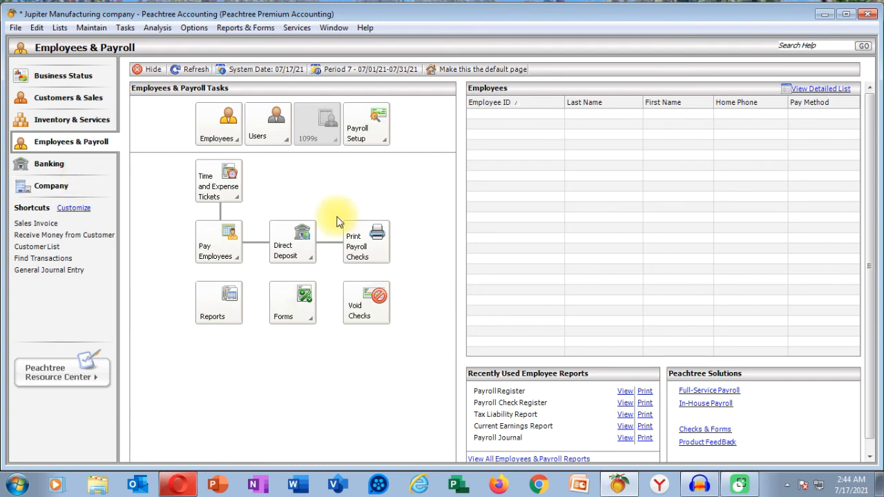
pyautogui.click(86, 28)
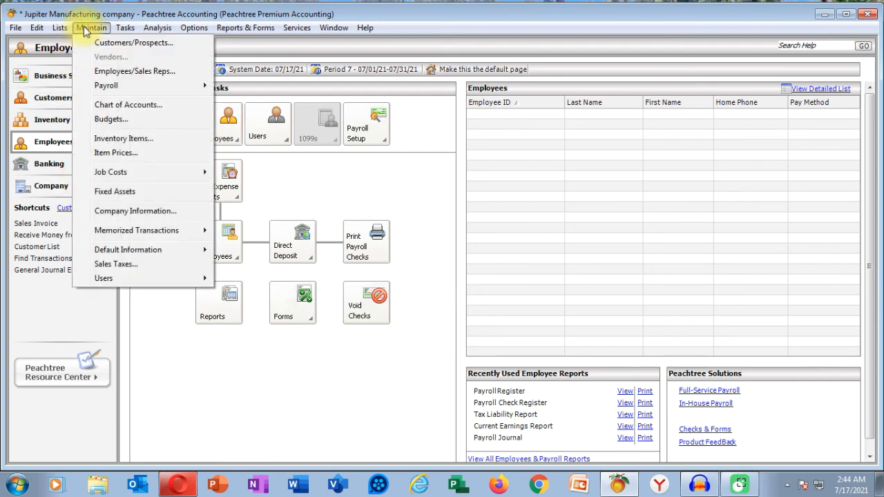
pyautogui.click(141, 42)
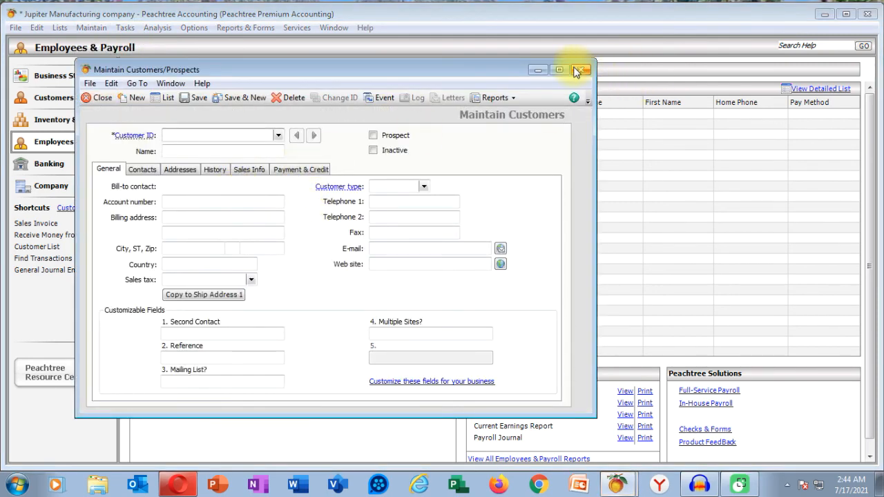
pyautogui.click(578, 71)
pyautogui.click(91, 27)
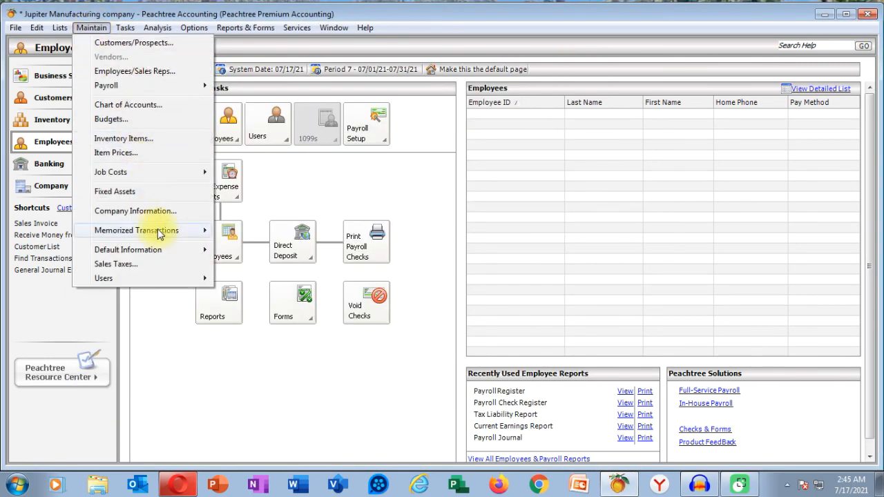
pyautogui.moveTo(150, 276)
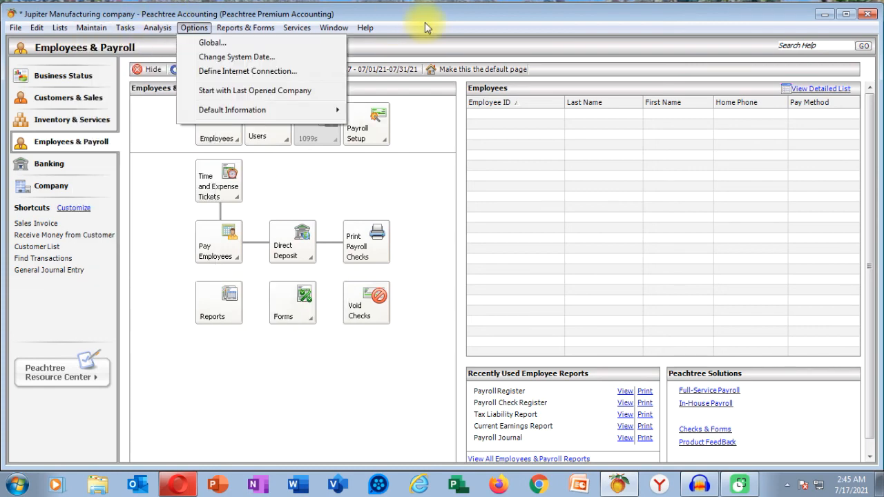
pyautogui.click(423, 25)
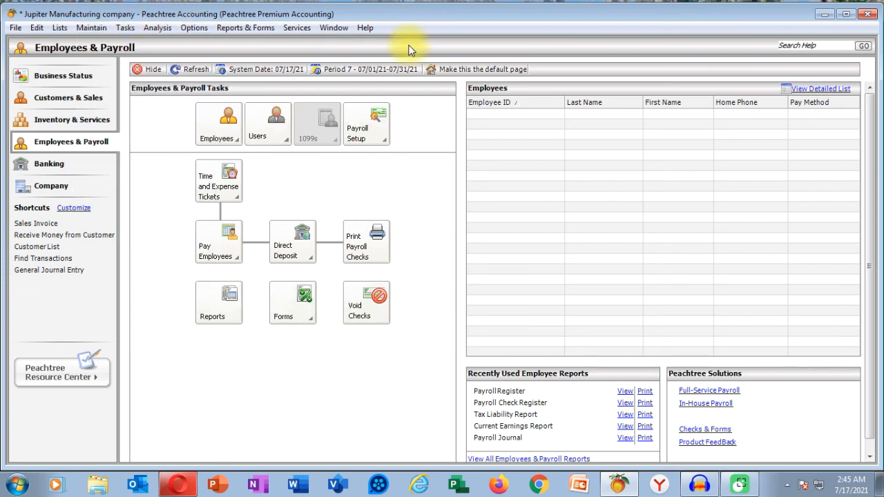